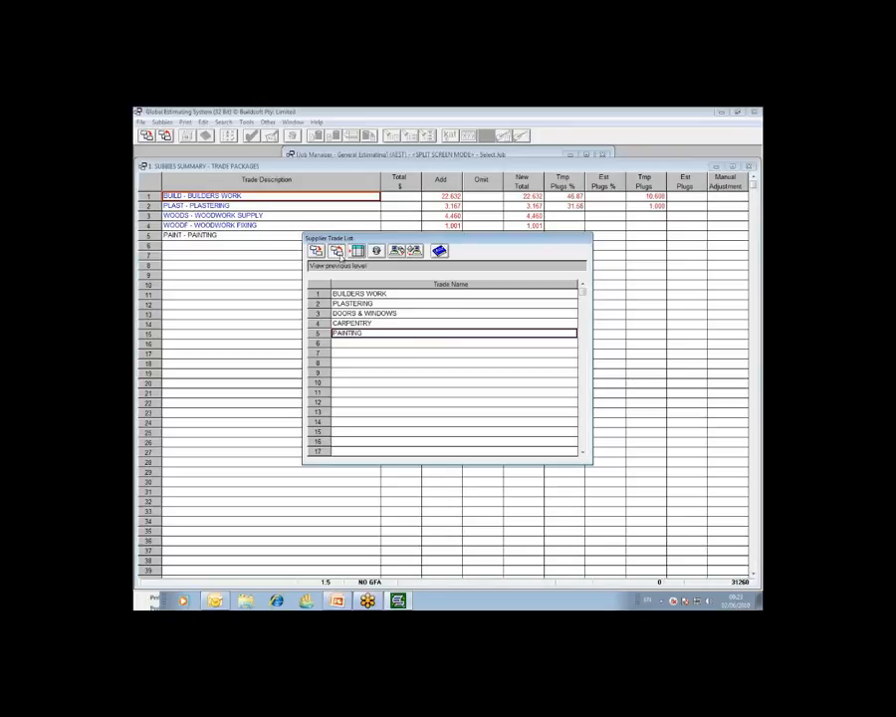
Step: Return from the supplier trade list and open the subcontractor summary for the PAINT - PAINTING trade, placing its window below the trade rows
click(337, 251)
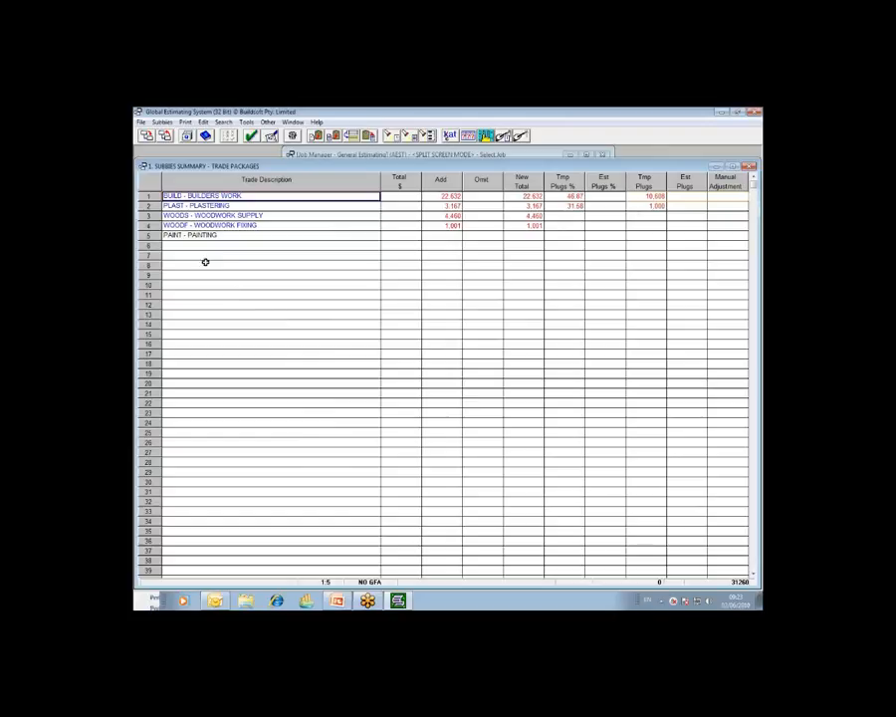
click(186, 236)
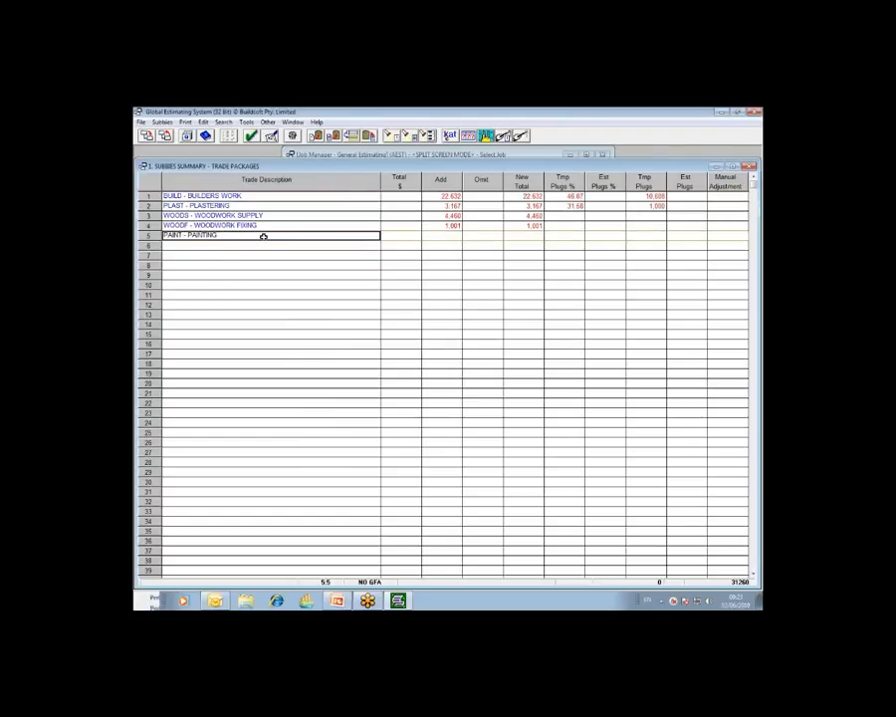
click(750, 167)
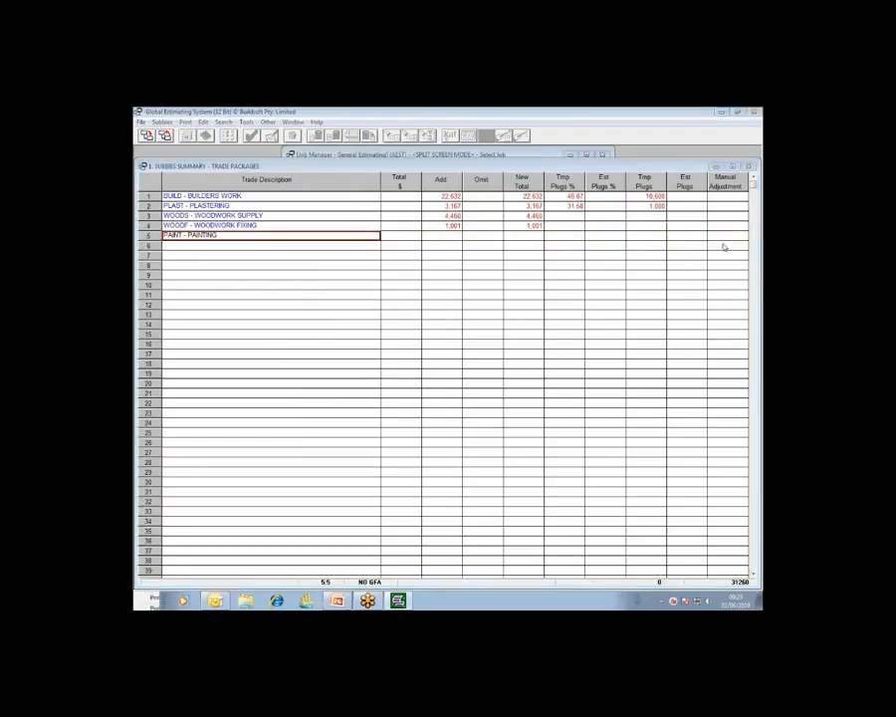
click(327, 292)
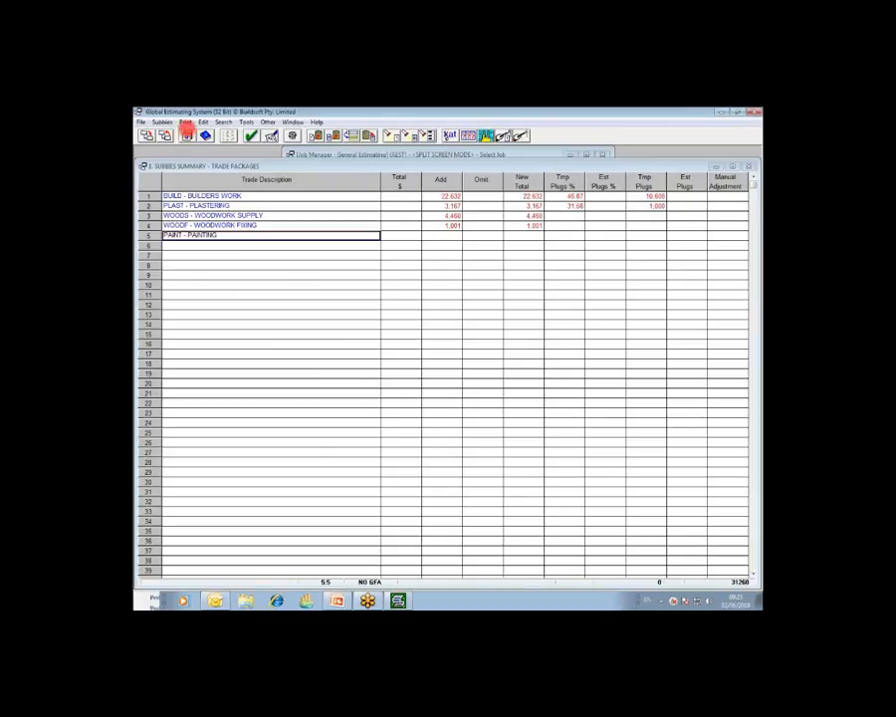
click(187, 138)
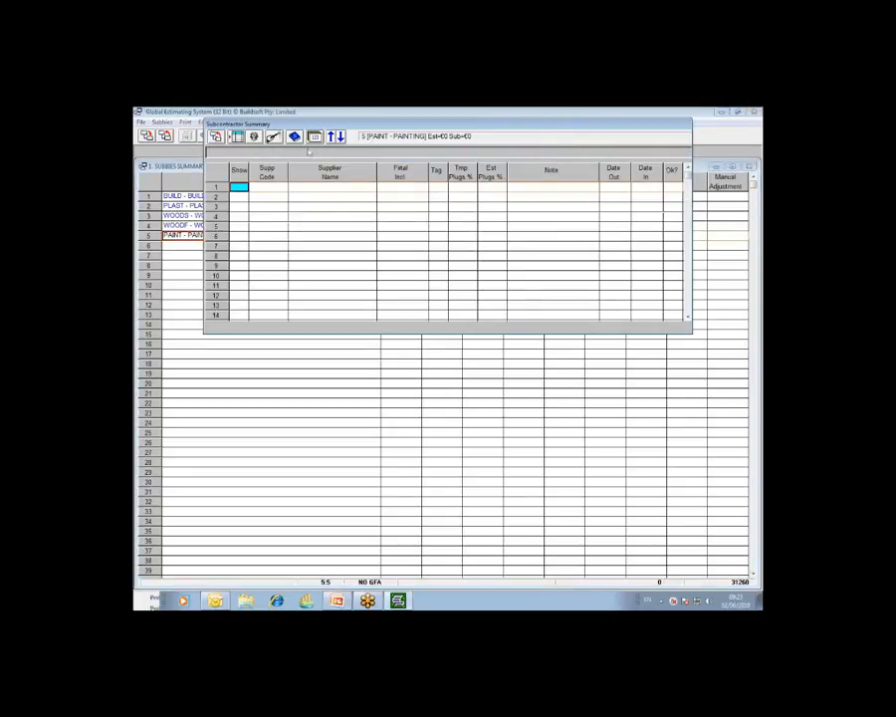
drag(404, 127, 388, 231)
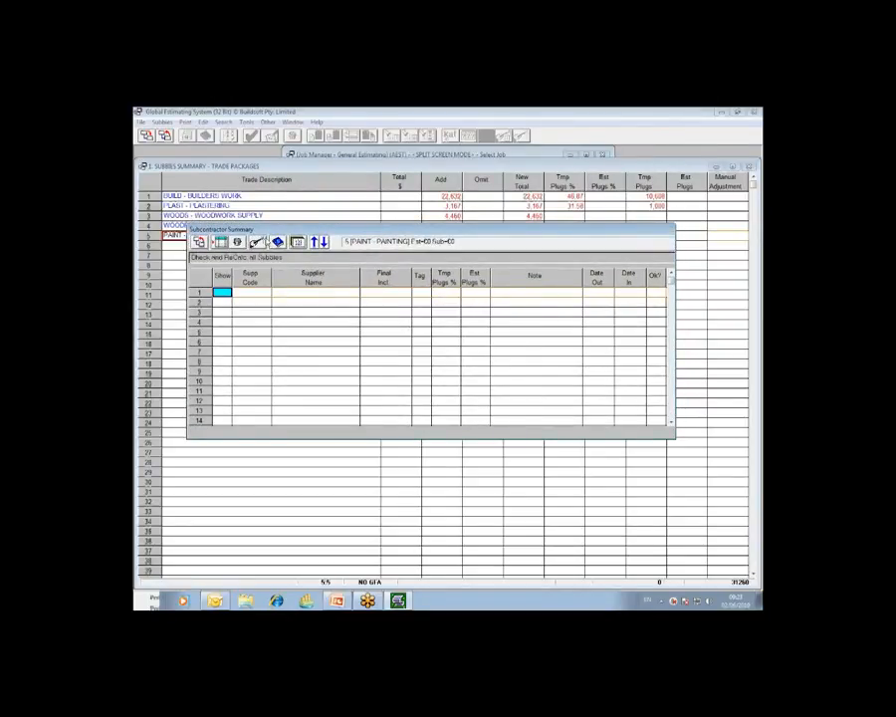
drag(299, 236, 296, 253)
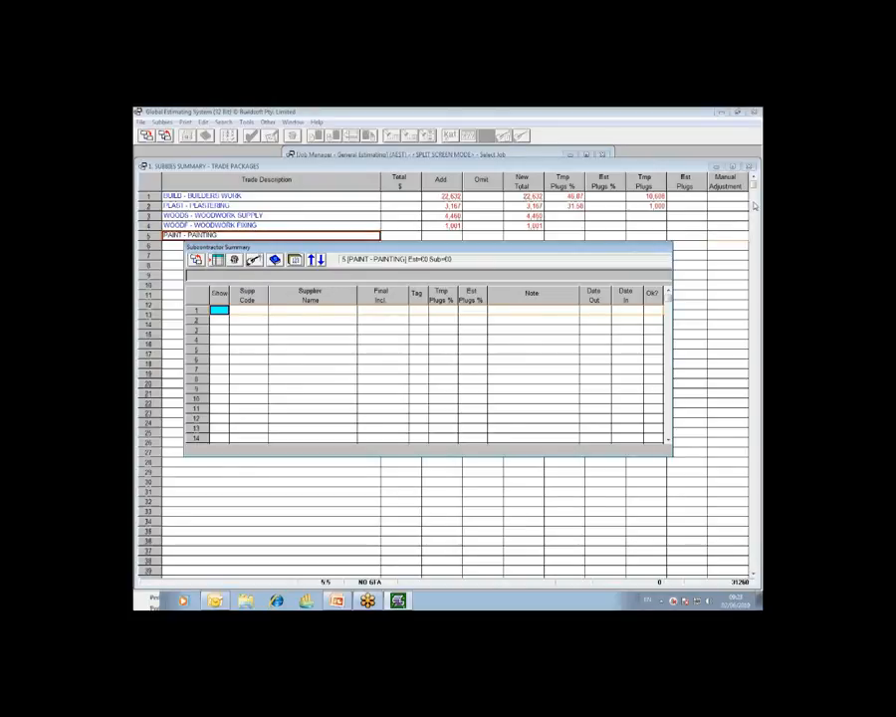
click(325, 315)
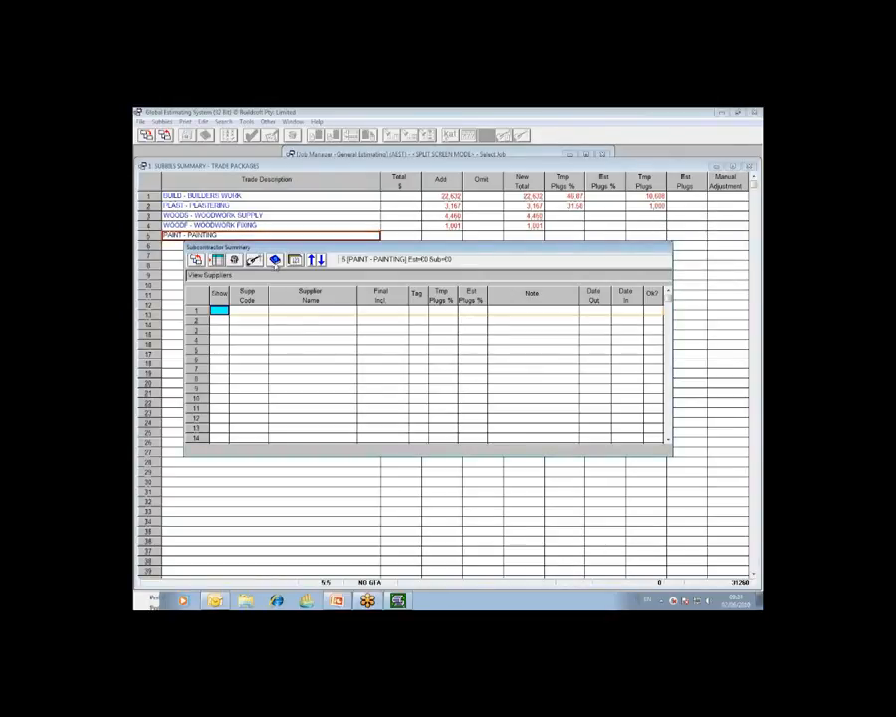
Step: Open the supplier details for the PAINTING trade from the subcontractor summary and select both painter suppliers
click(275, 260)
click(351, 333)
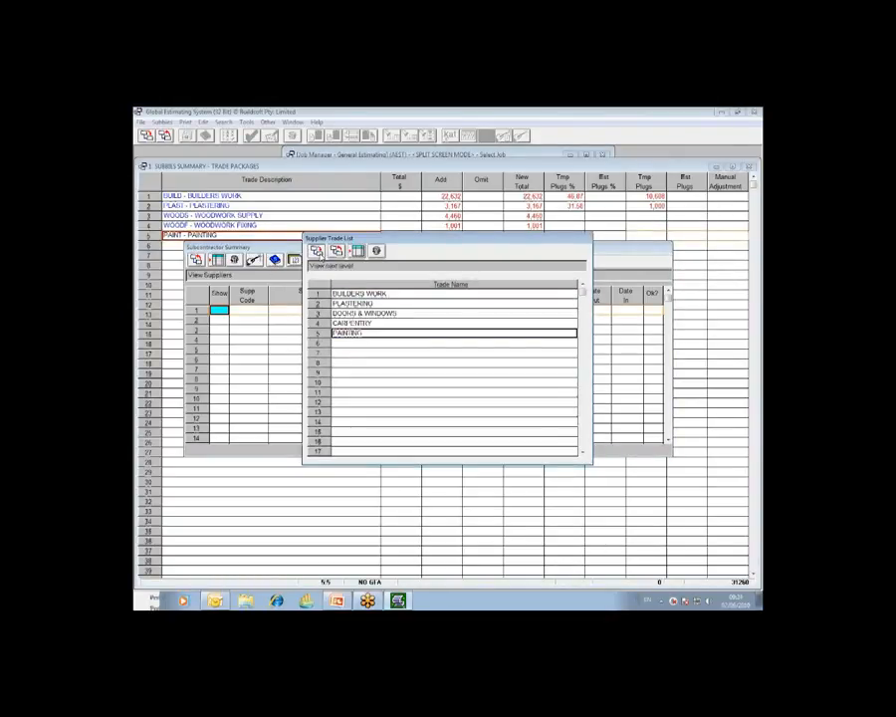
click(315, 252)
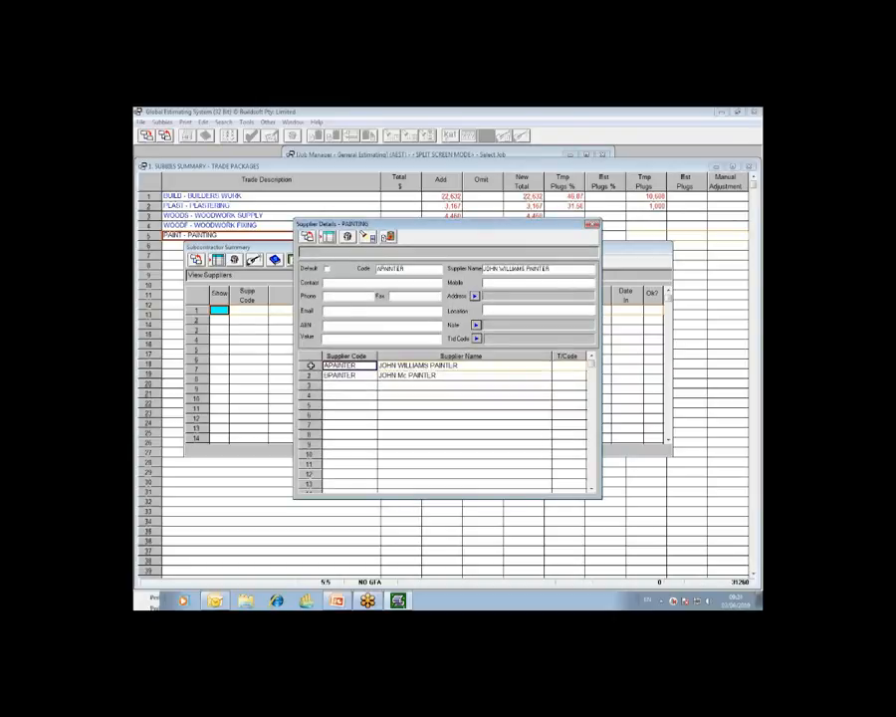
drag(311, 367, 310, 376)
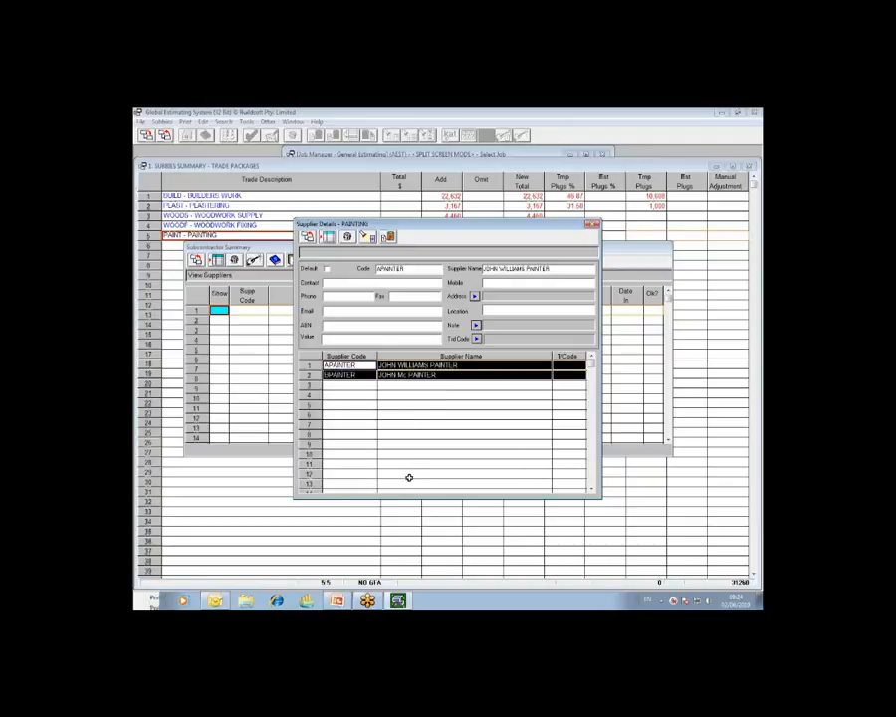
Step: Try out alternate-row and consecutive-row selections in the painting supplier list
click(312, 366)
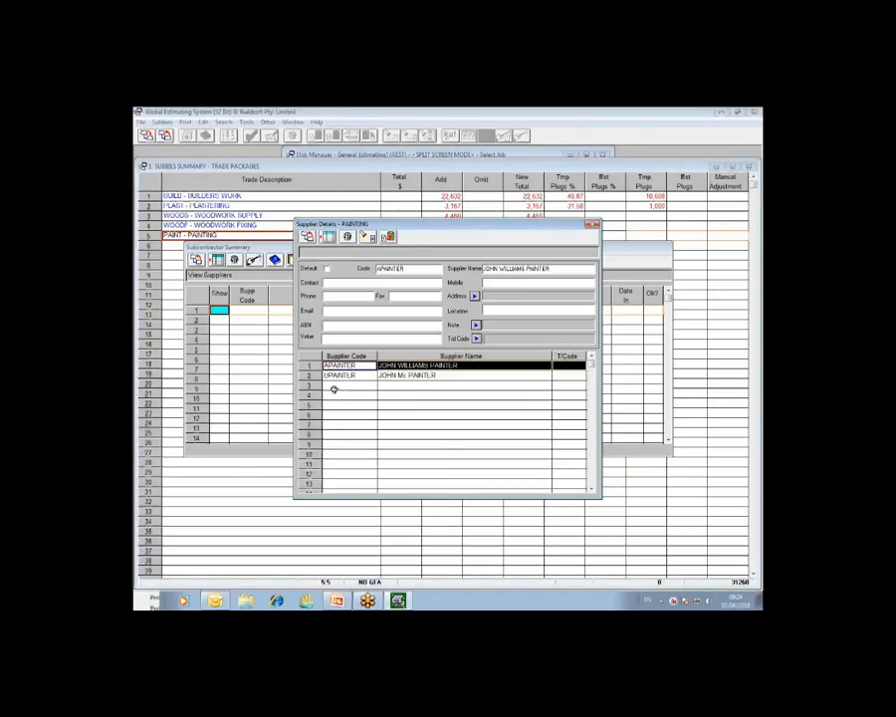
ctrl+click(312, 386)
ctrl+click(312, 405)
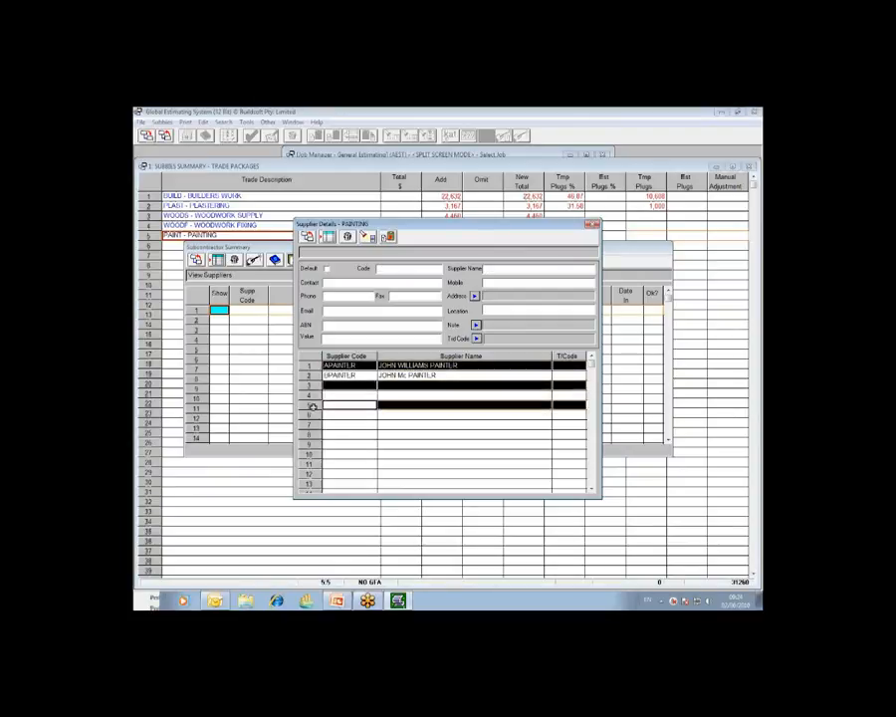
ctrl+click(313, 425)
ctrl+click(313, 445)
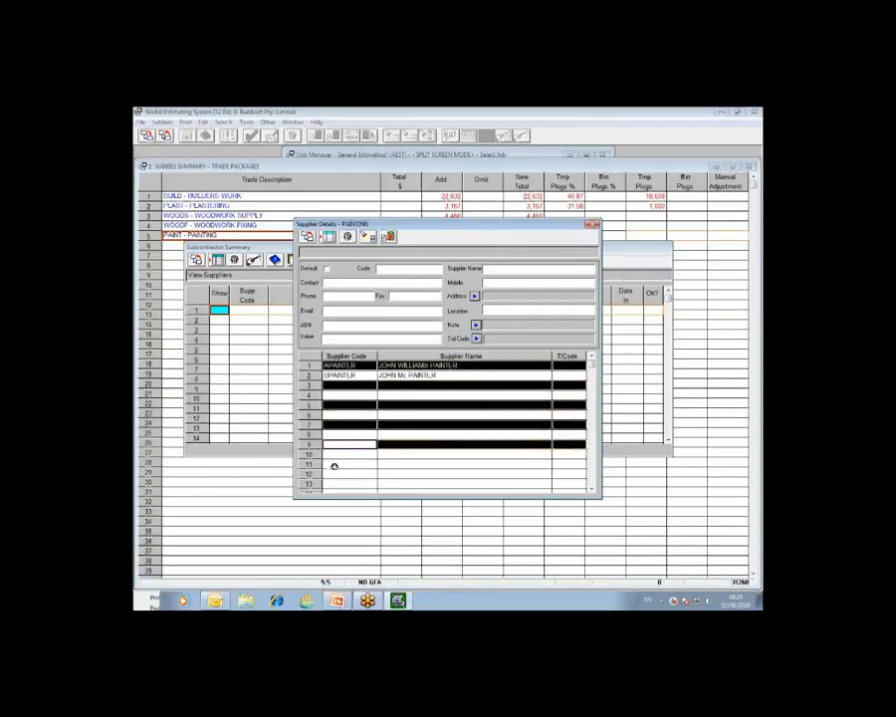
drag(313, 365, 313, 409)
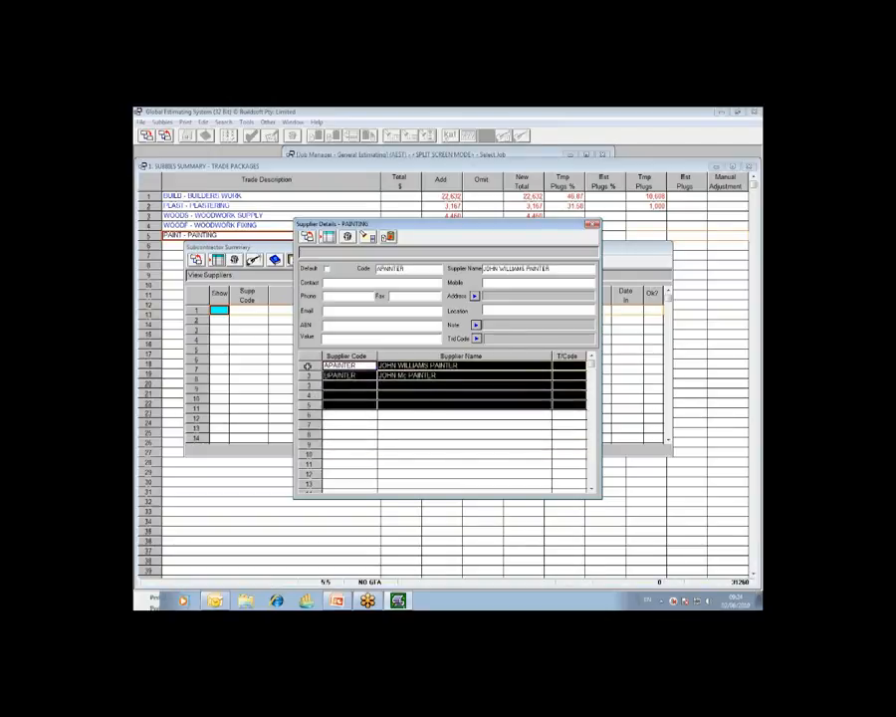
click(308, 367)
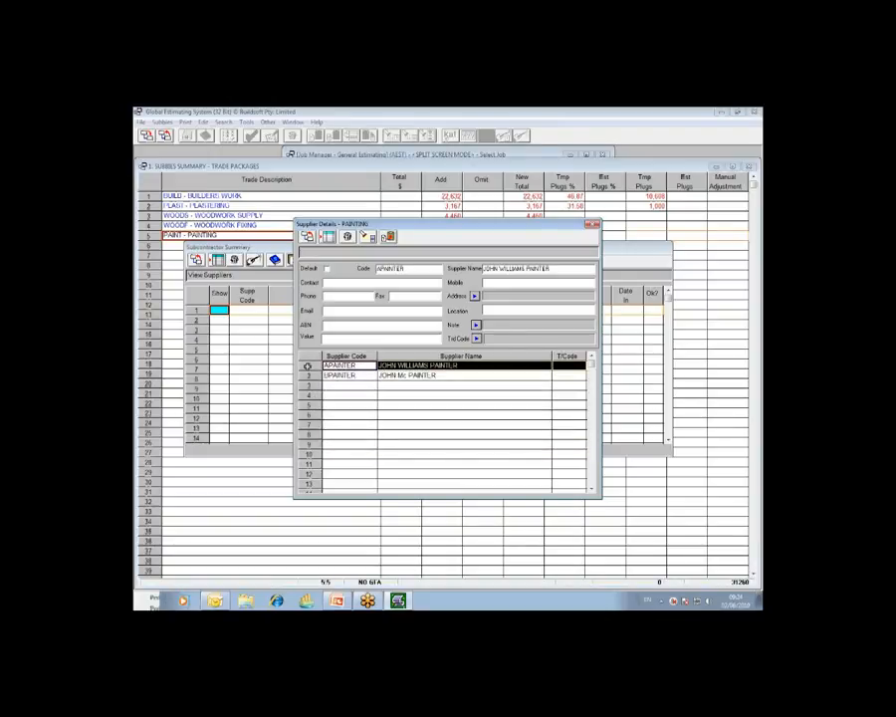
drag(308, 366, 315, 474)
click(311, 366)
ctrl+click(311, 386)
ctrl+click(310, 406)
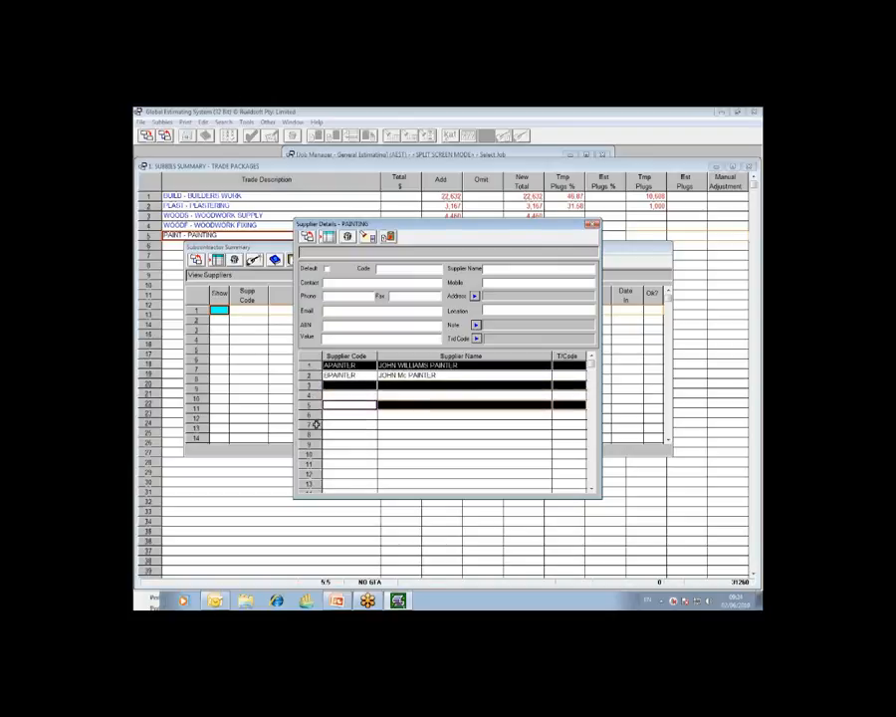
ctrl+click(315, 425)
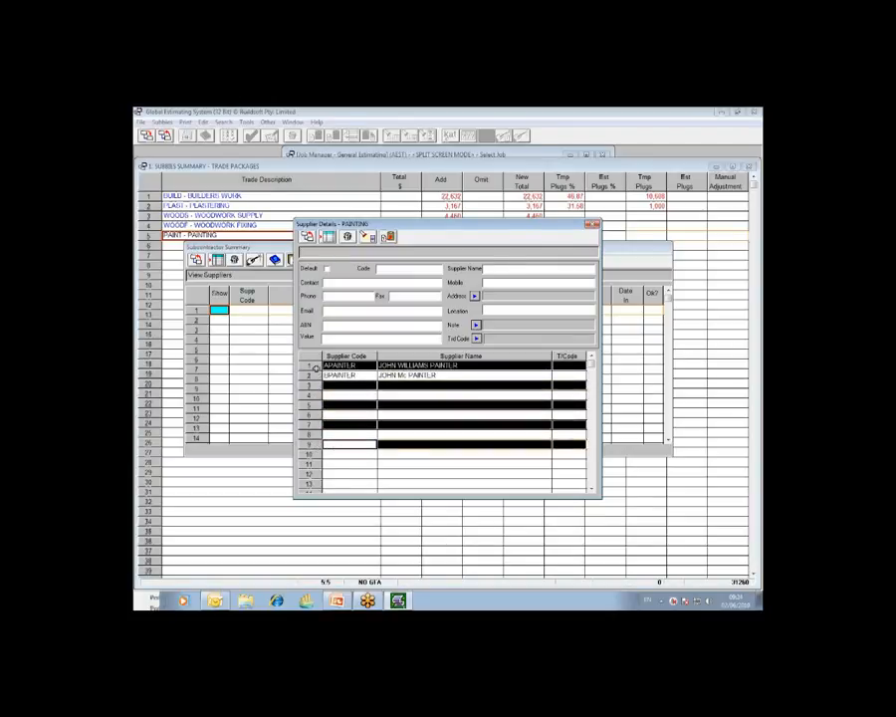
Step: Transfer suppliers APAINTER and BPAINTER into the painting subcontractor summary, and save it to return to the trade packages
click(314, 370)
ctrl+click(310, 375)
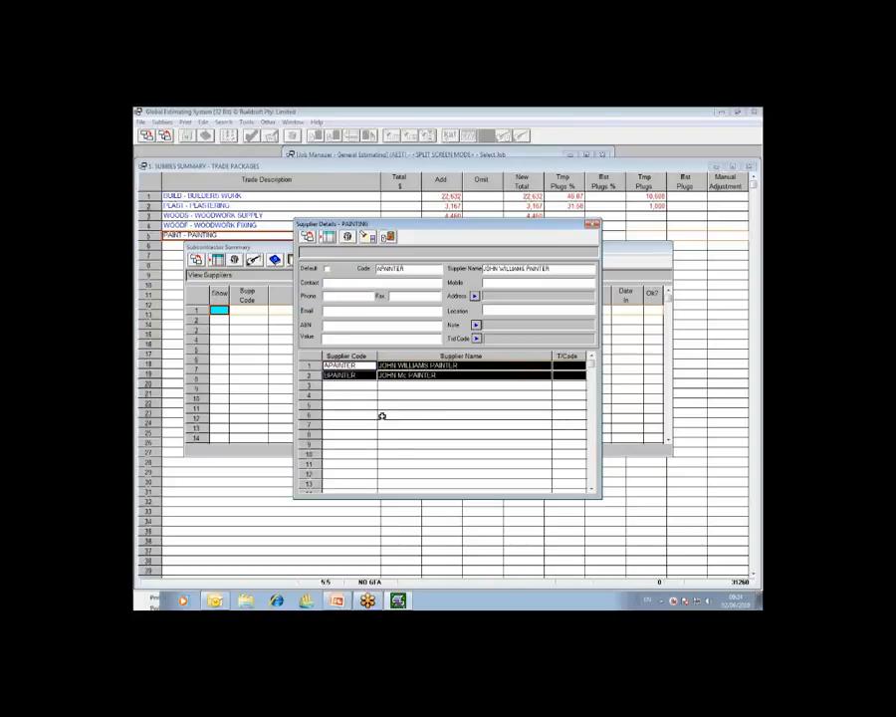
click(756, 201)
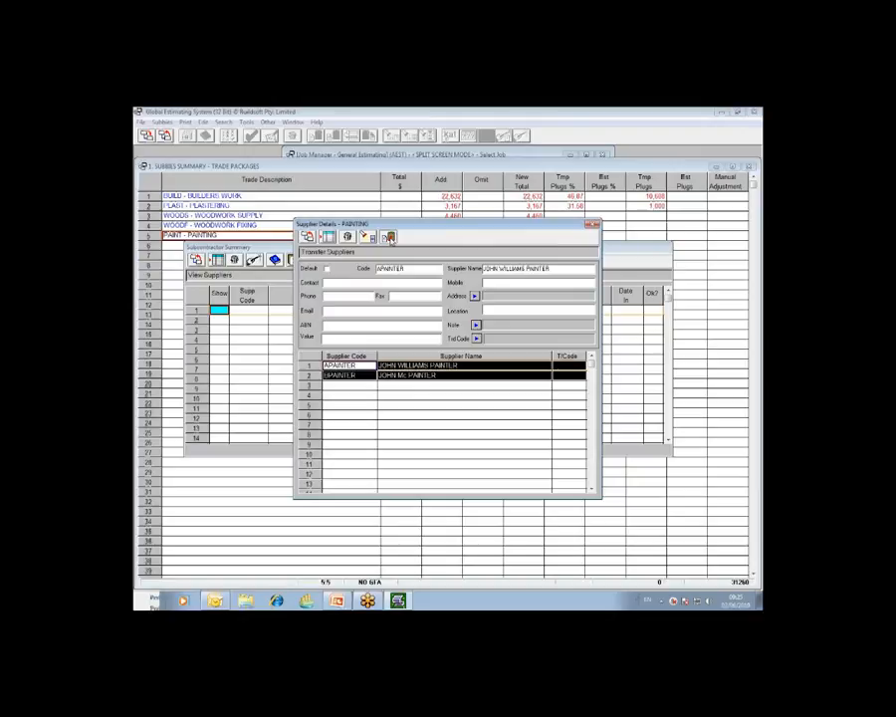
click(390, 237)
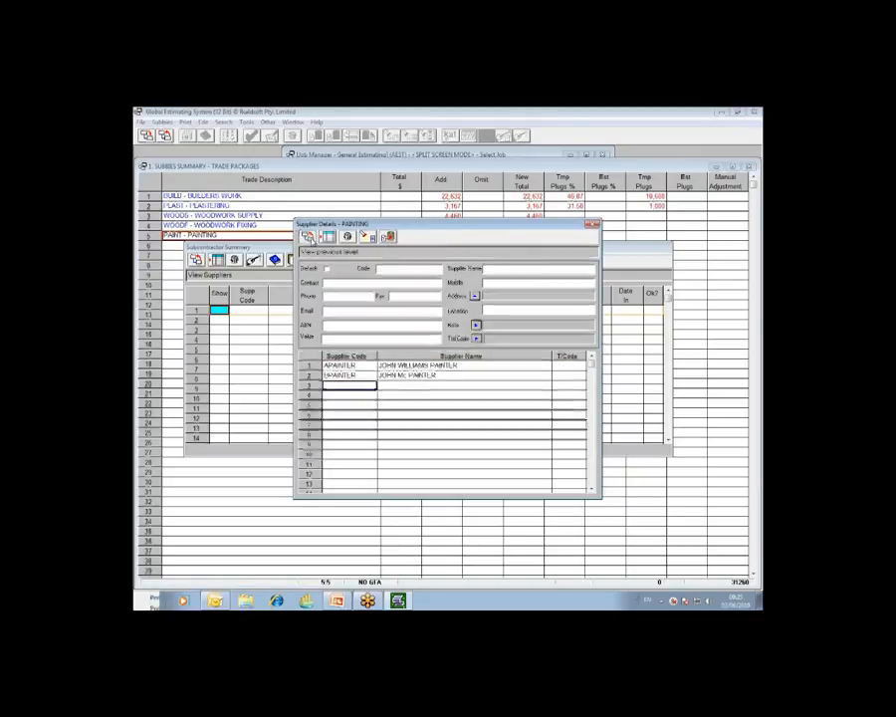
click(334, 251)
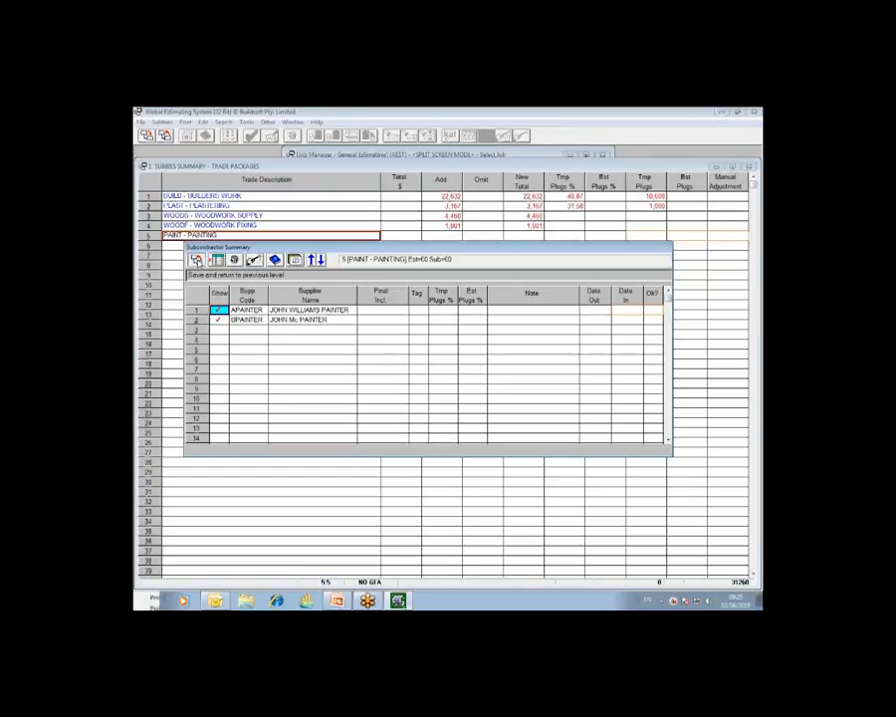
click(199, 259)
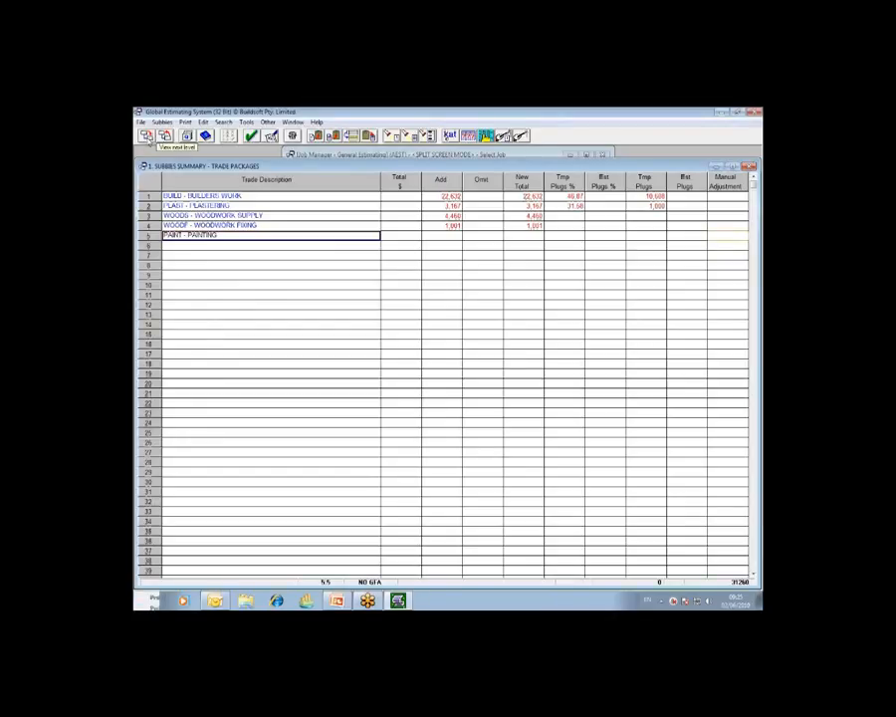
Step: Open the item breakup of the PAINT - PAINTING trade and display the subcontractors' rates side by side
click(146, 137)
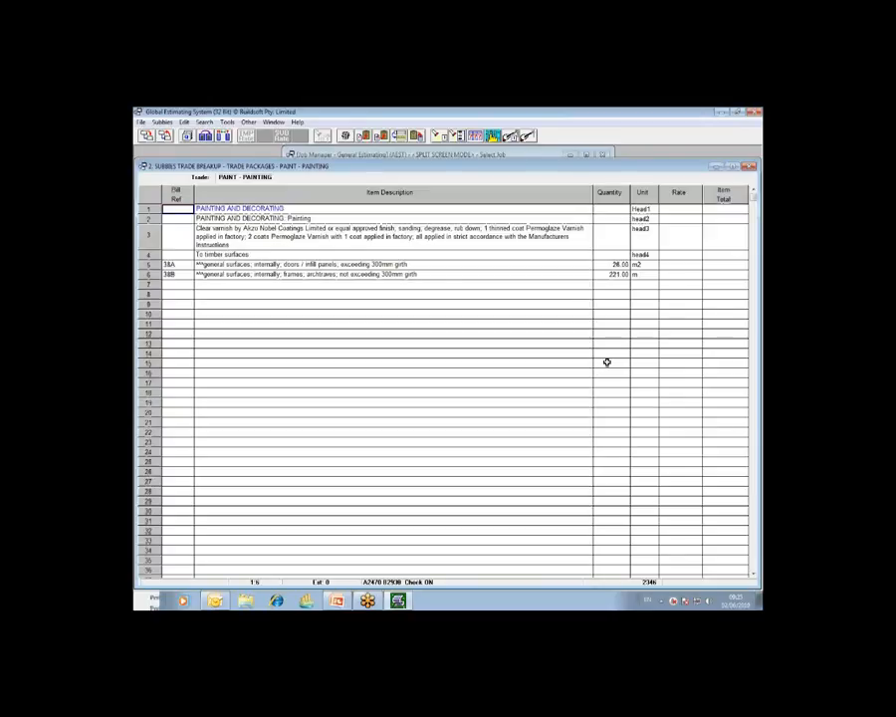
click(759, 209)
click(725, 243)
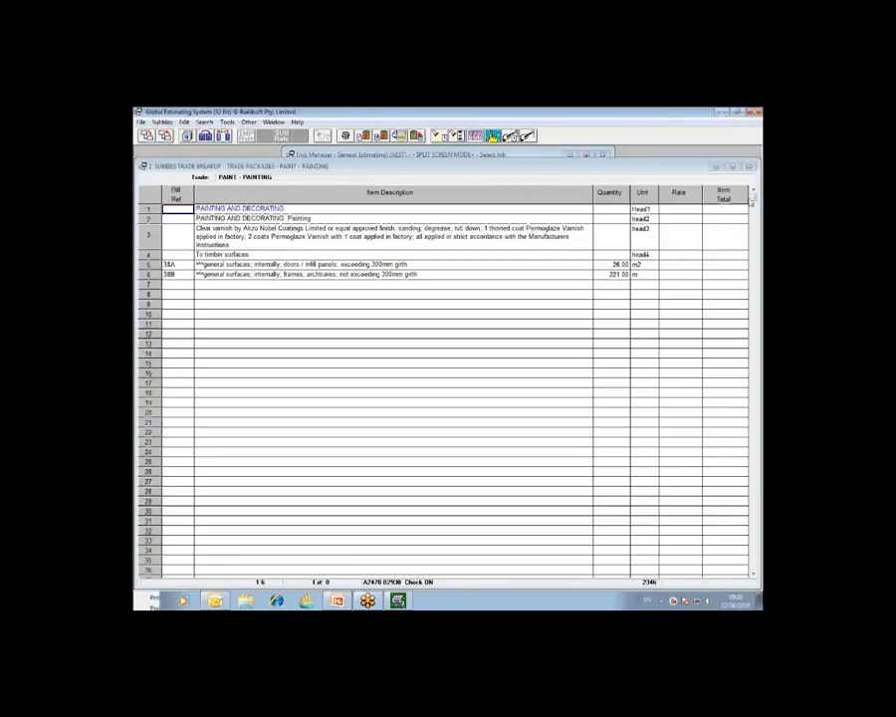
click(161, 121)
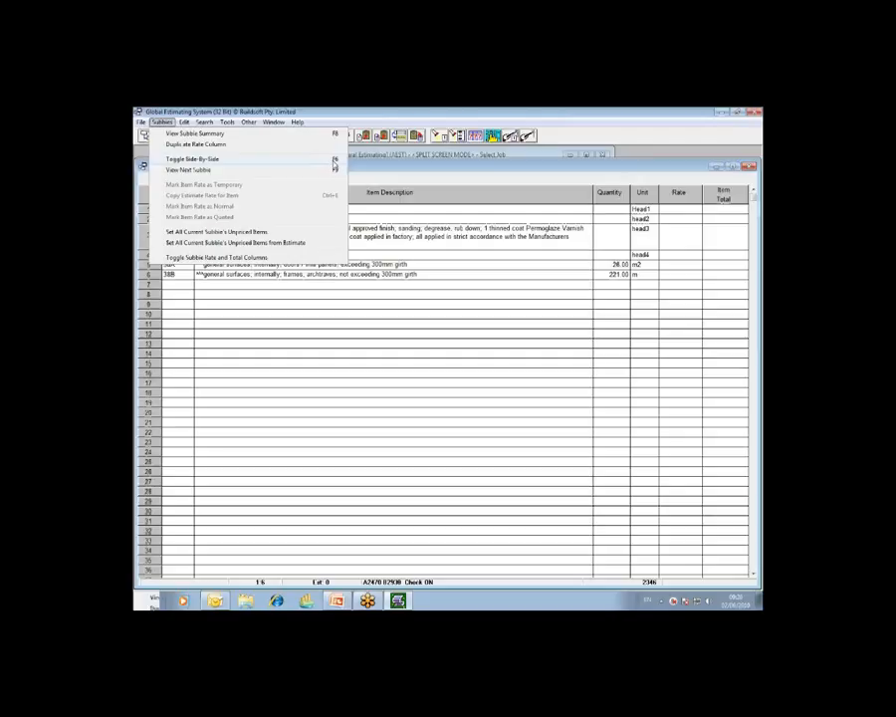
click(335, 159)
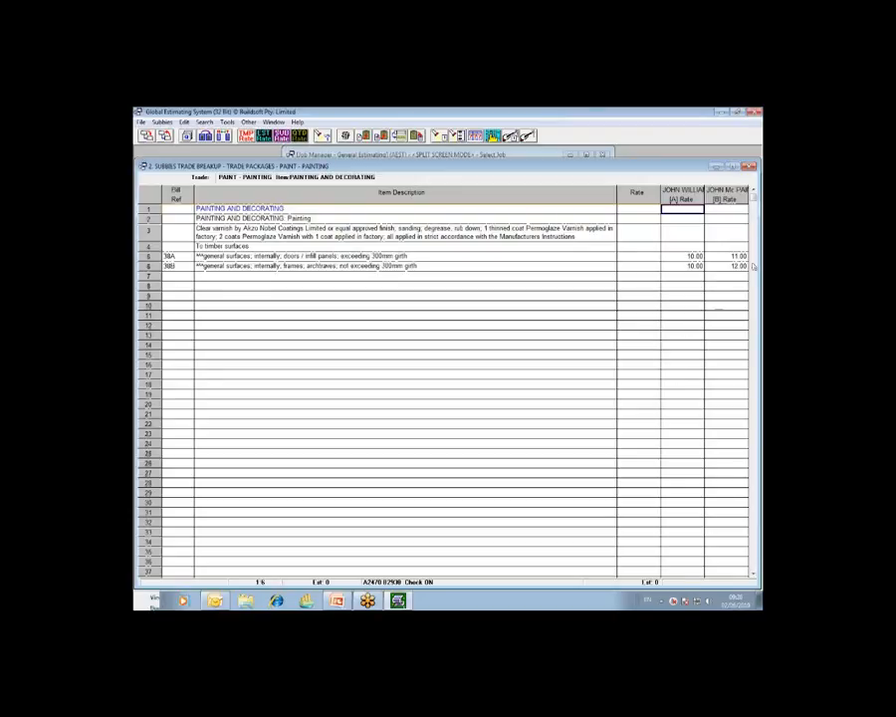
click(749, 166)
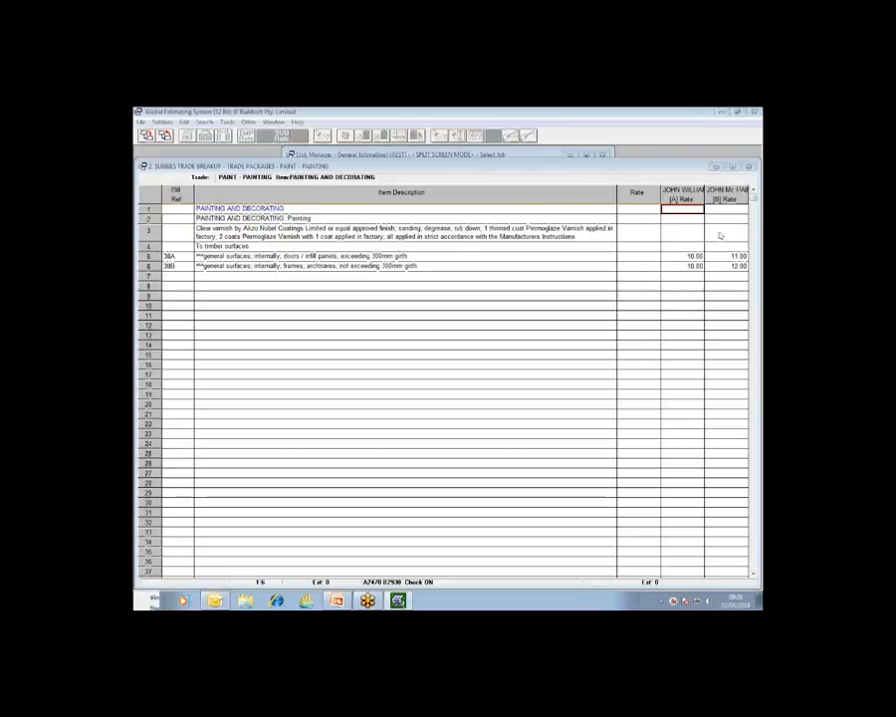
click(714, 240)
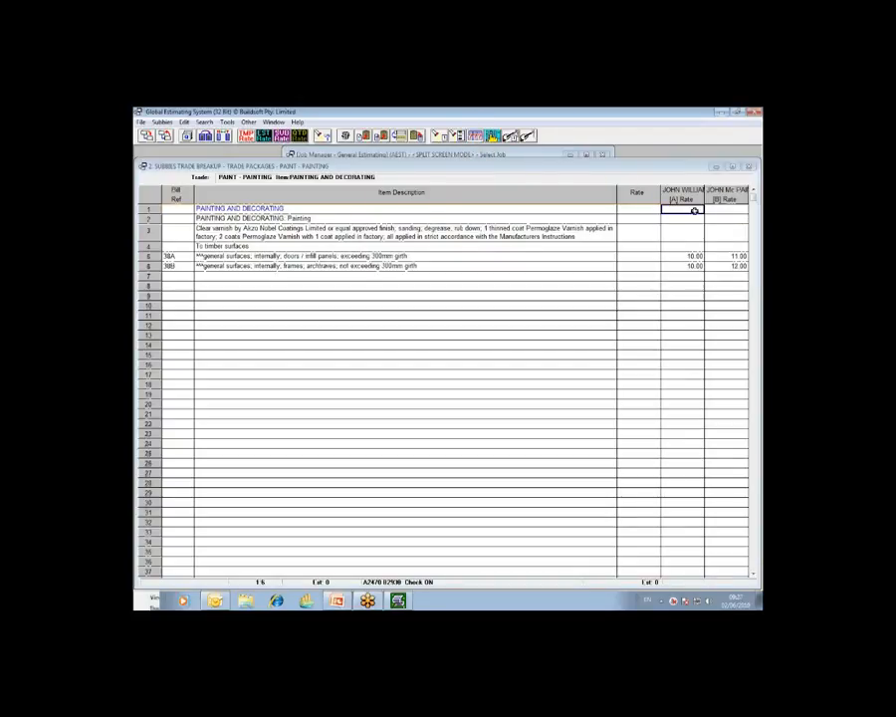
Step: Switch the subcontractor columns of the painting breakup to (SCP) Total Mode
click(478, 138)
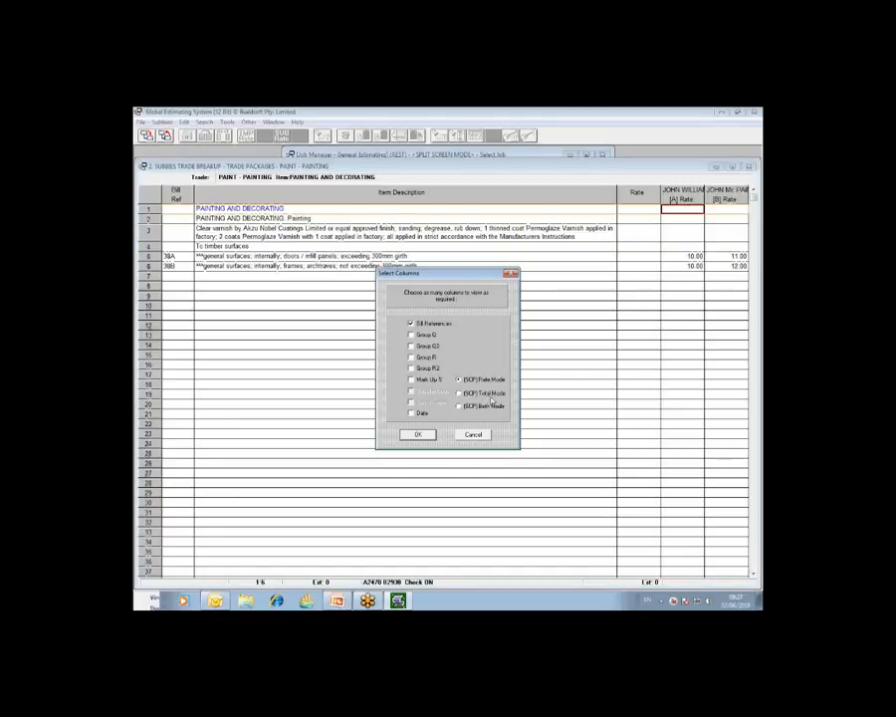
click(486, 395)
click(422, 435)
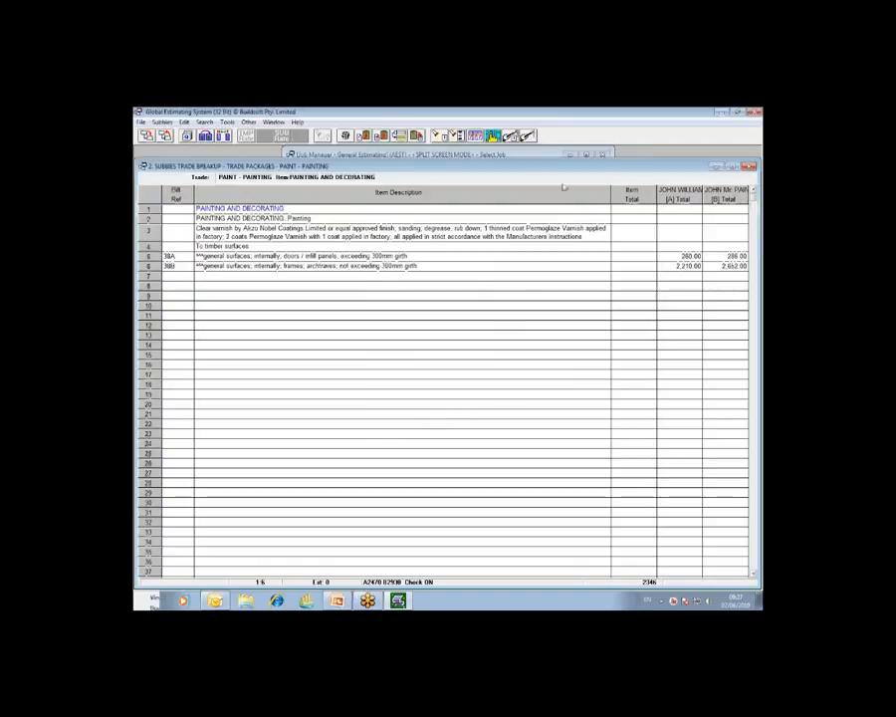
Step: Show both rates and totals for each painter with (SCP) Both Mode, and select each painter's rate for item 38A
click(477, 137)
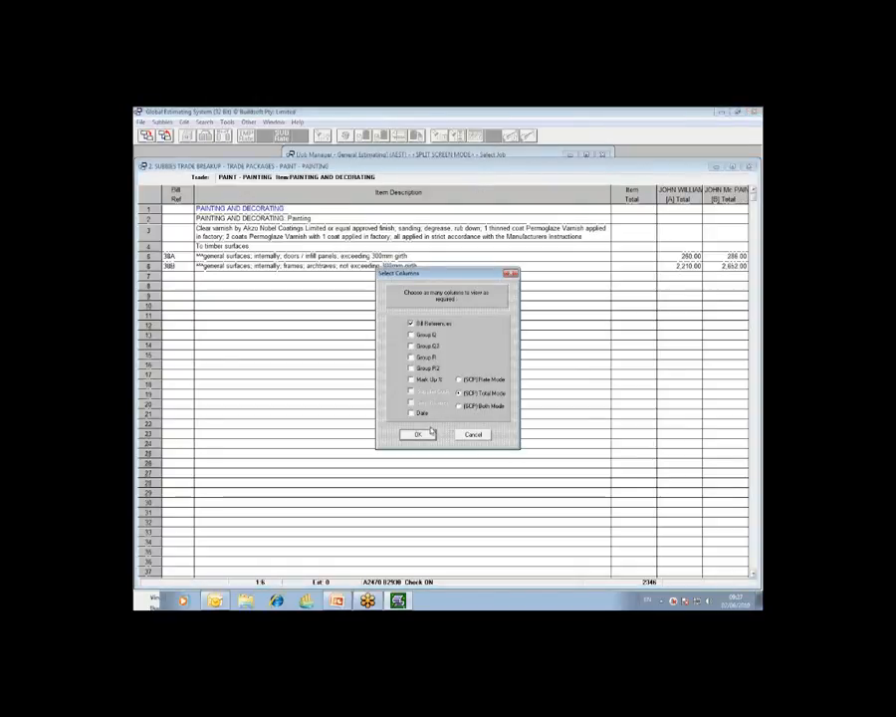
click(482, 406)
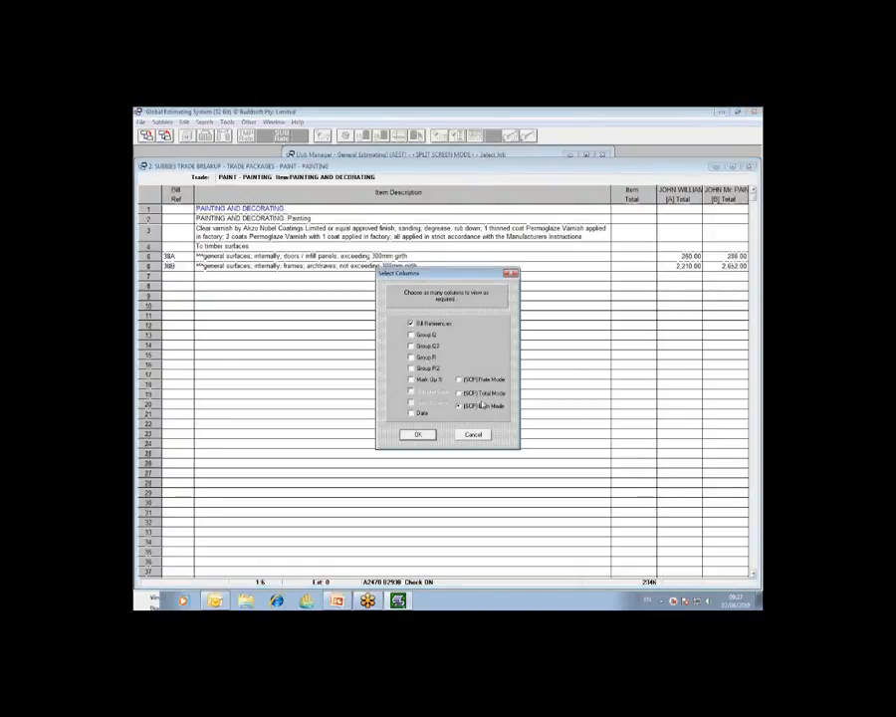
click(429, 436)
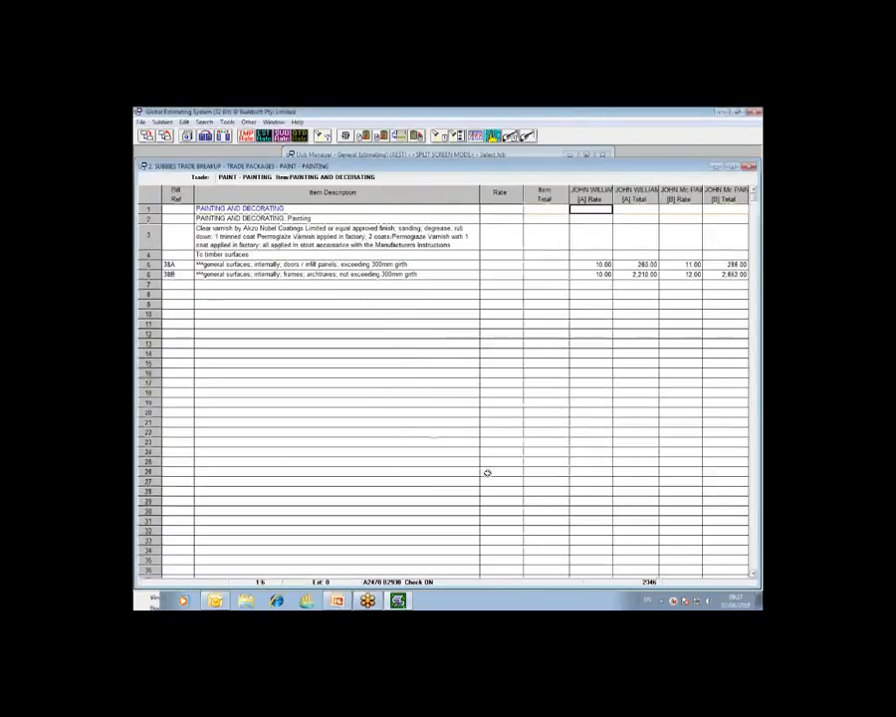
click(605, 265)
click(687, 264)
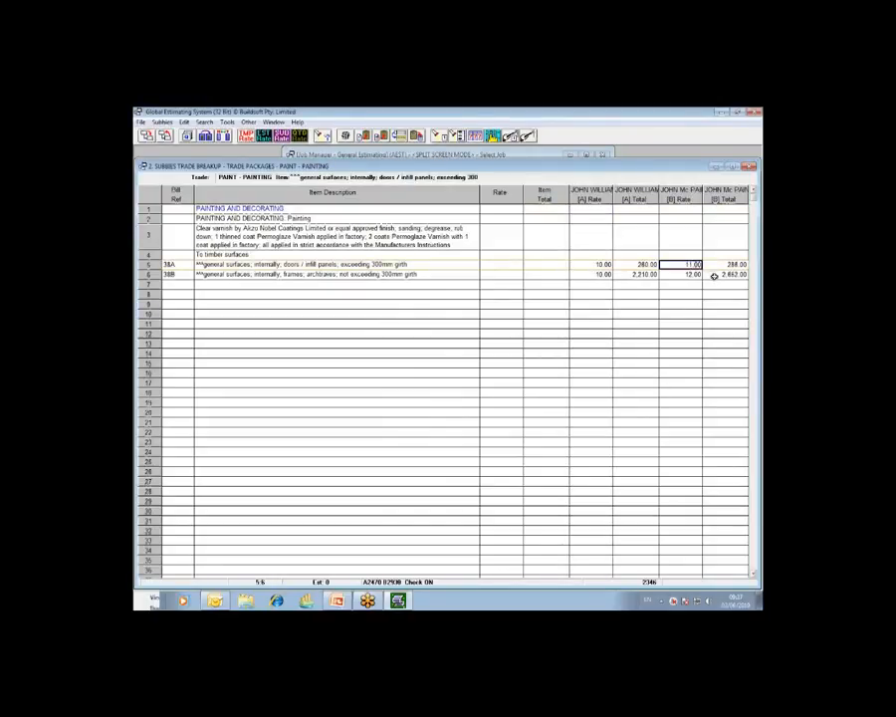
Step: Clear both painters' rates for items 38A and 38B
click(601, 264)
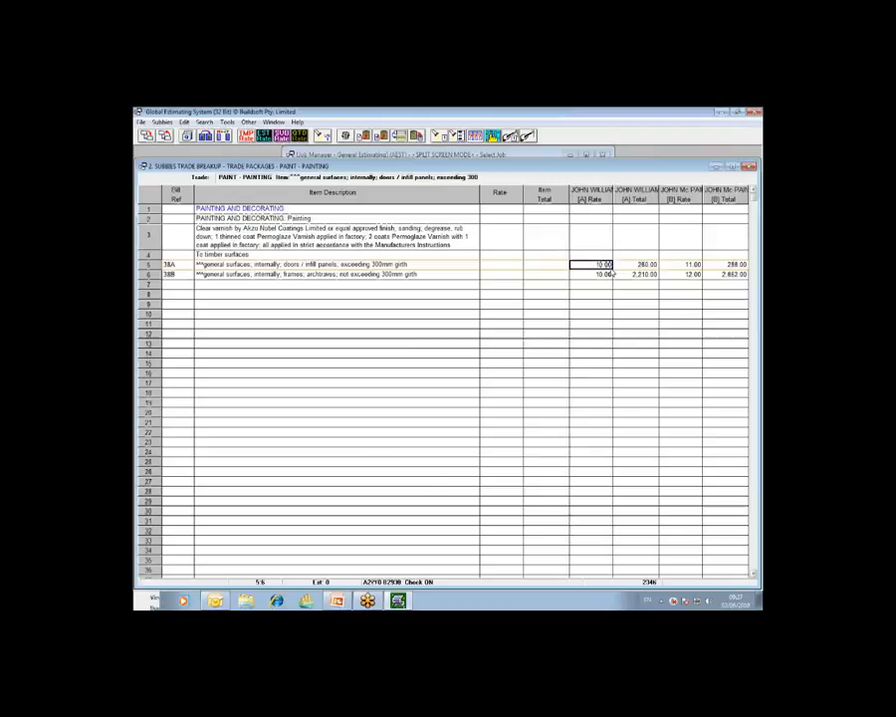
key(Delete)
key(Down)
key(Delete)
key(Right)
key(Right)
key(Up)
key(Delete)
key(Down)
key(Delete)
key(Up)
key(Left)
key(Left)
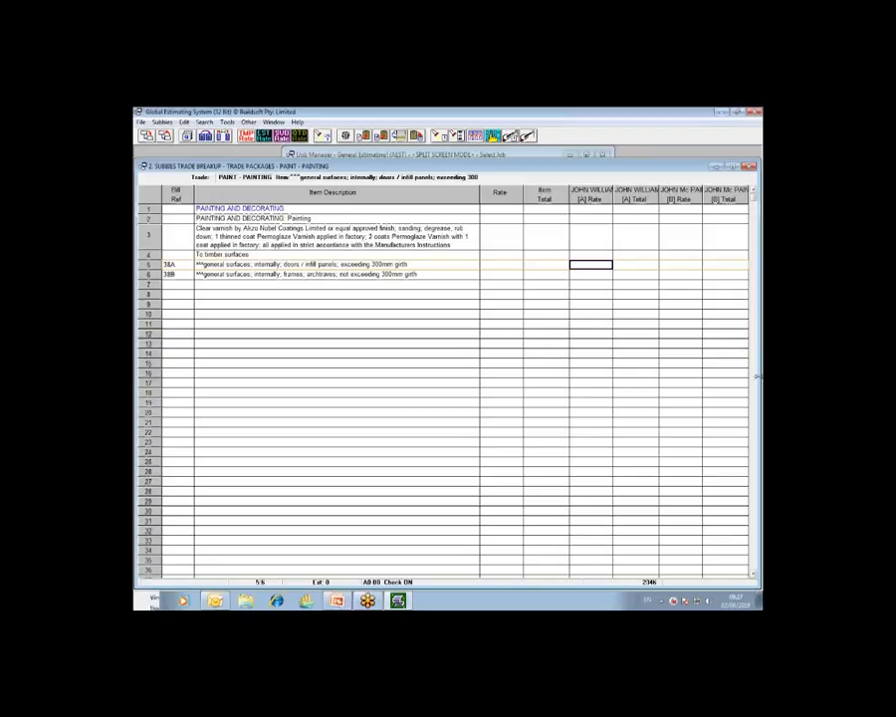
Step: Set painter [A]'s rates to 10 for item 38A and 11 for item 38B
text(1)
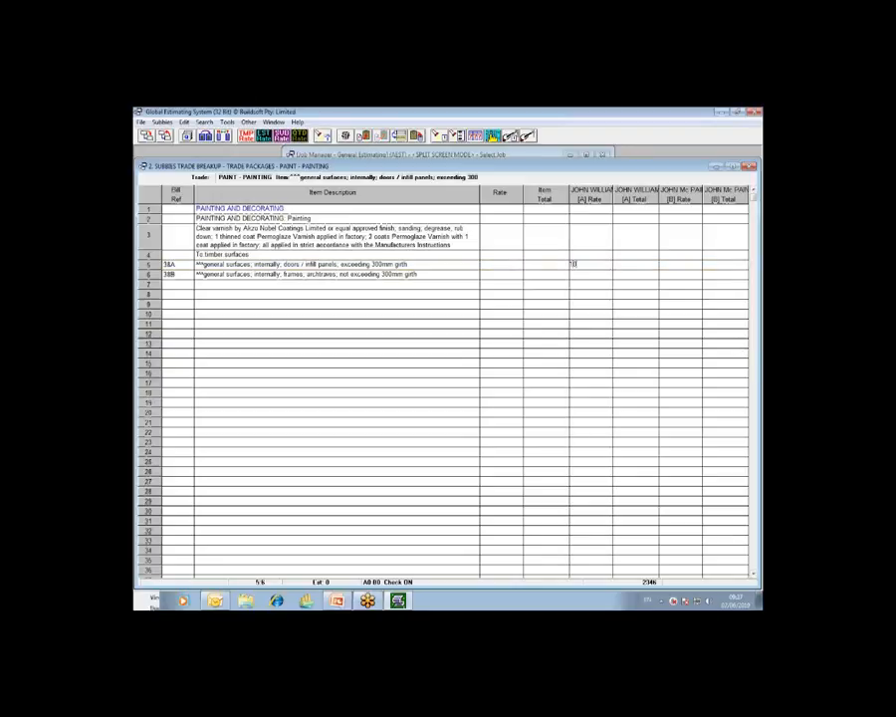
text(0)
key(Return)
text(112)
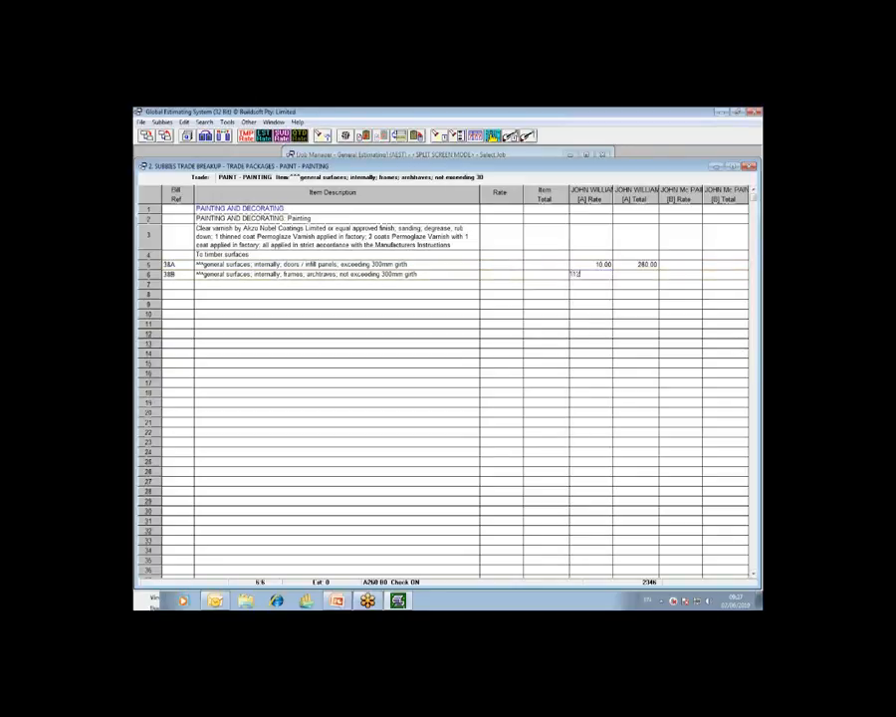
key(Up)
key(Down)
text(11)
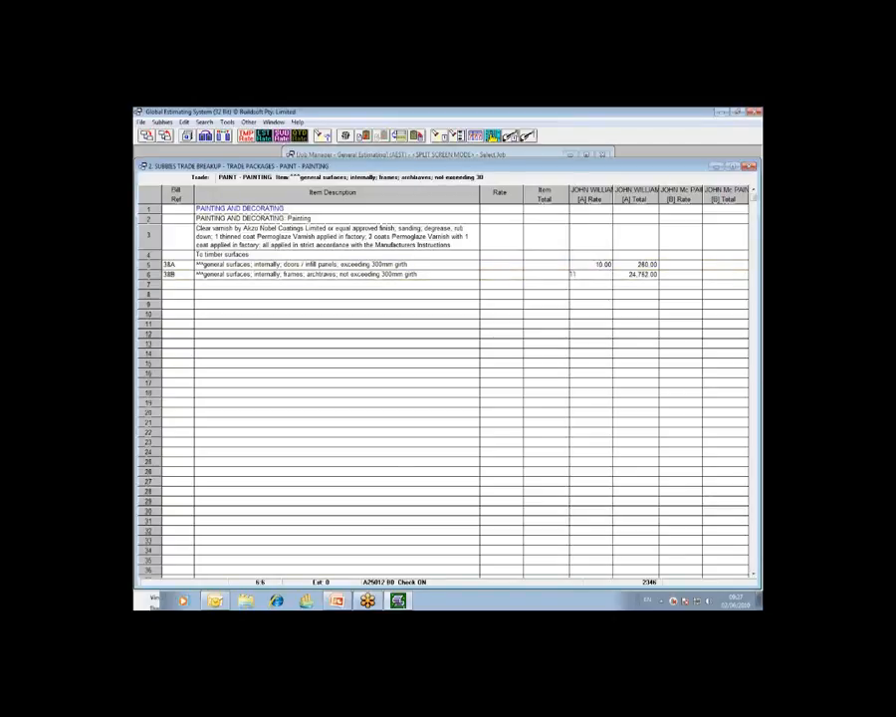
key(Up)
Step: Set painter [B]'s rates to 10.5 for item 38A and 11.5 for item 38B
key(Tab)
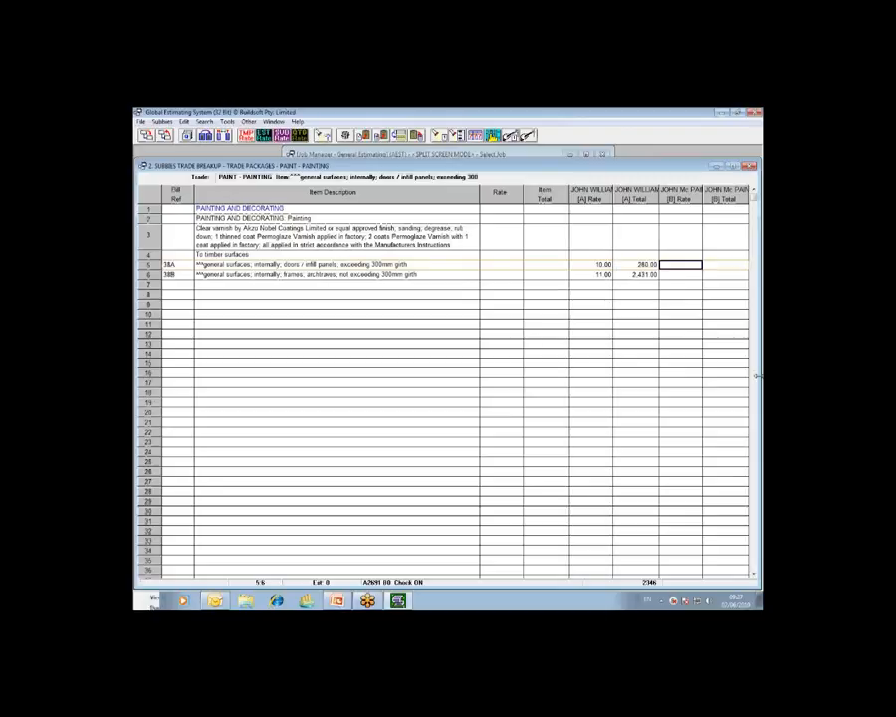
text(1)
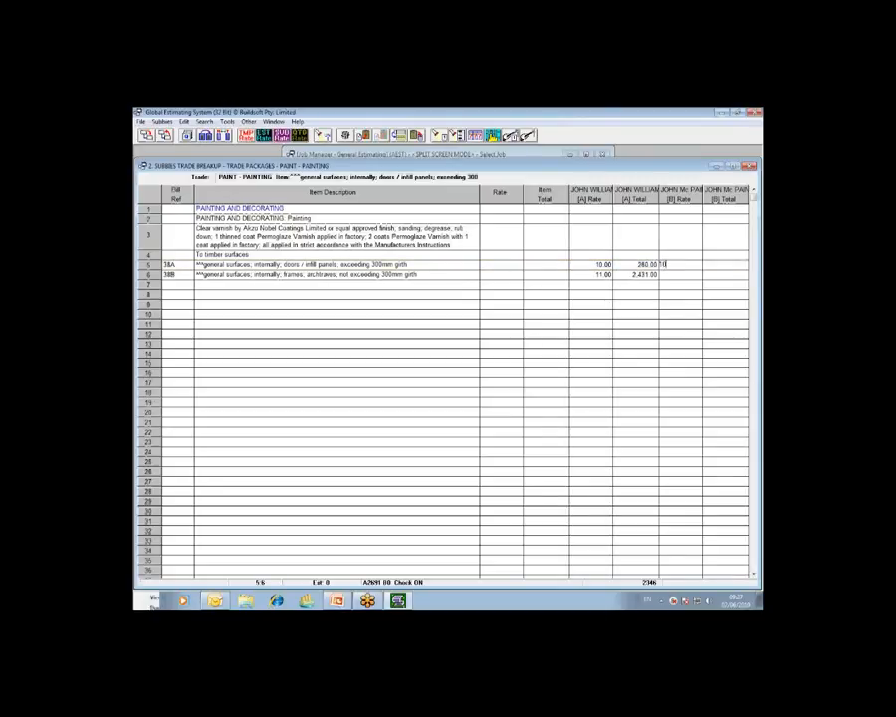
text(0.5)
key(Return)
text(11.8)
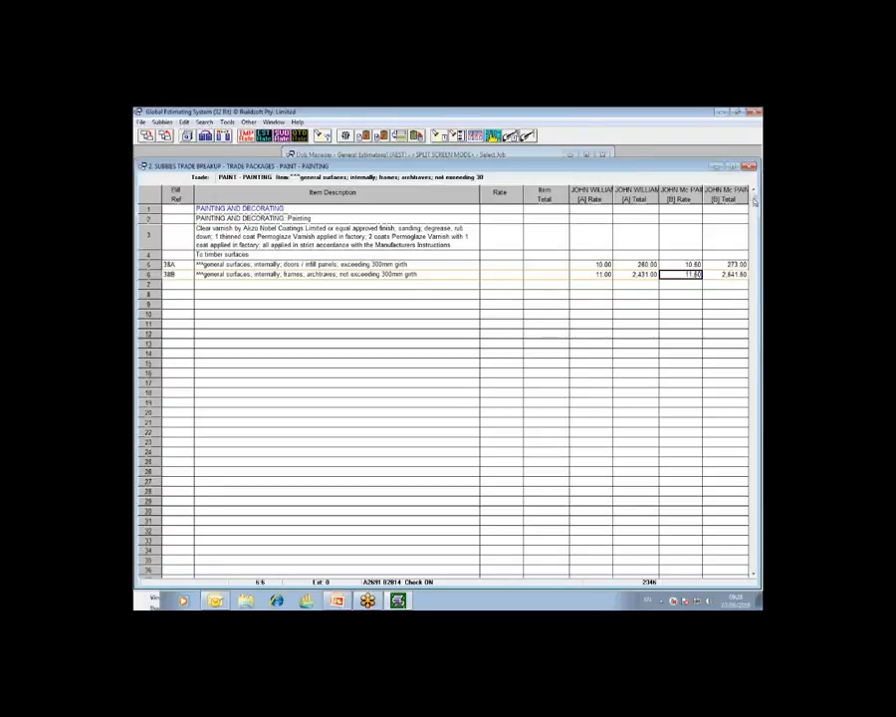
click(730, 245)
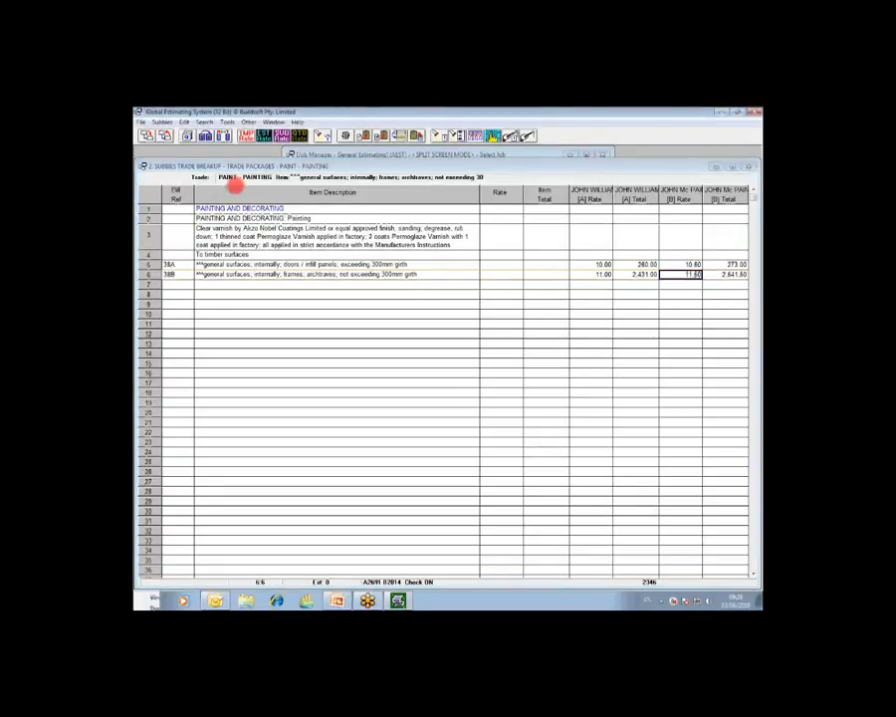
Step: Check which painters are chosen for show and their final totals, and return to the trade packages summary
click(205, 138)
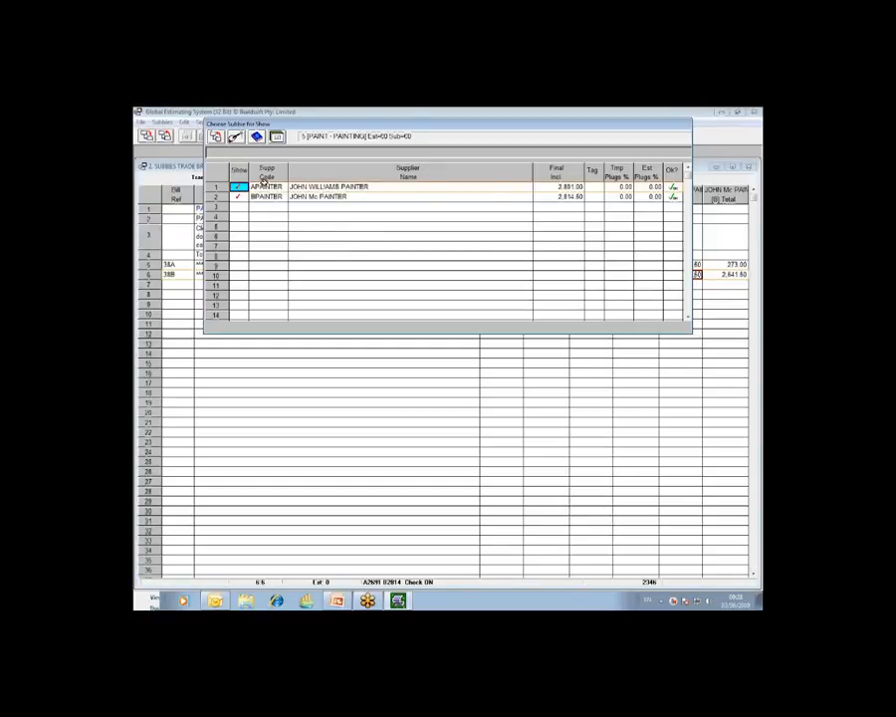
click(217, 138)
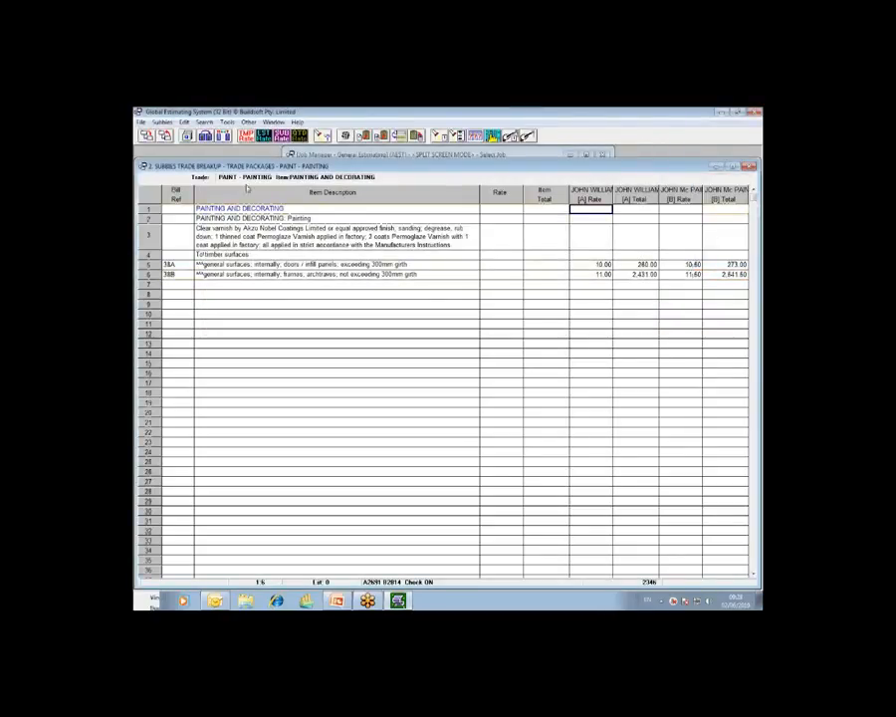
click(166, 139)
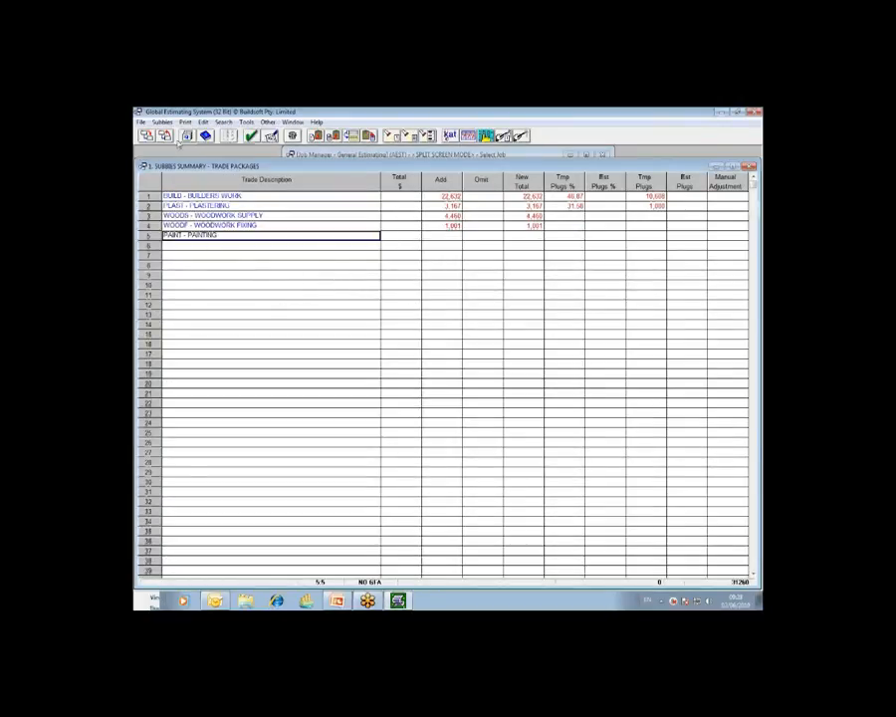
Step: Tag APAINTER as the selected supplier in the painting subcontractor summary, and return to the trade packages
click(197, 136)
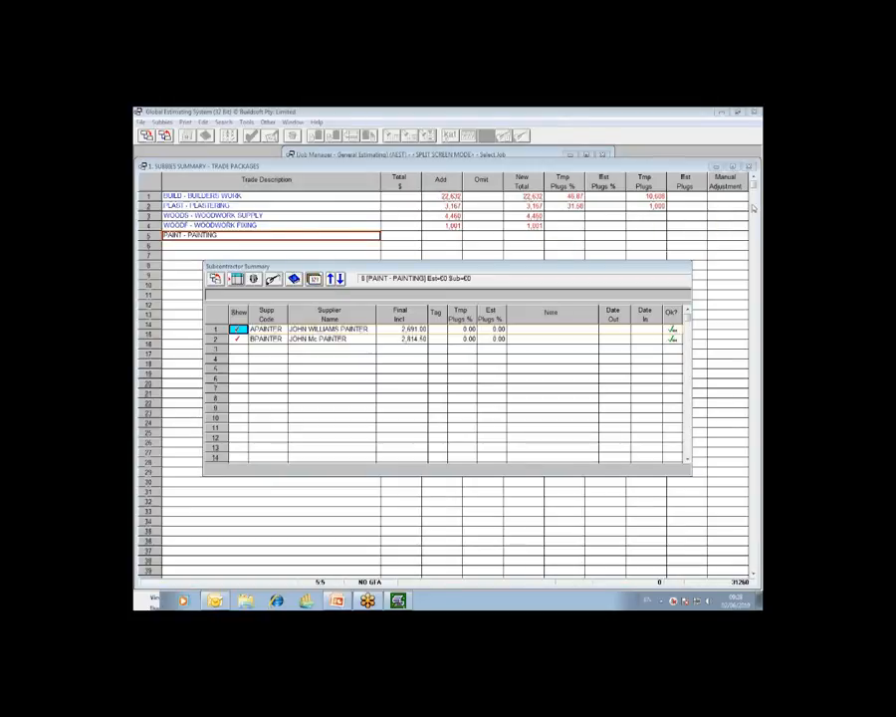
click(315, 281)
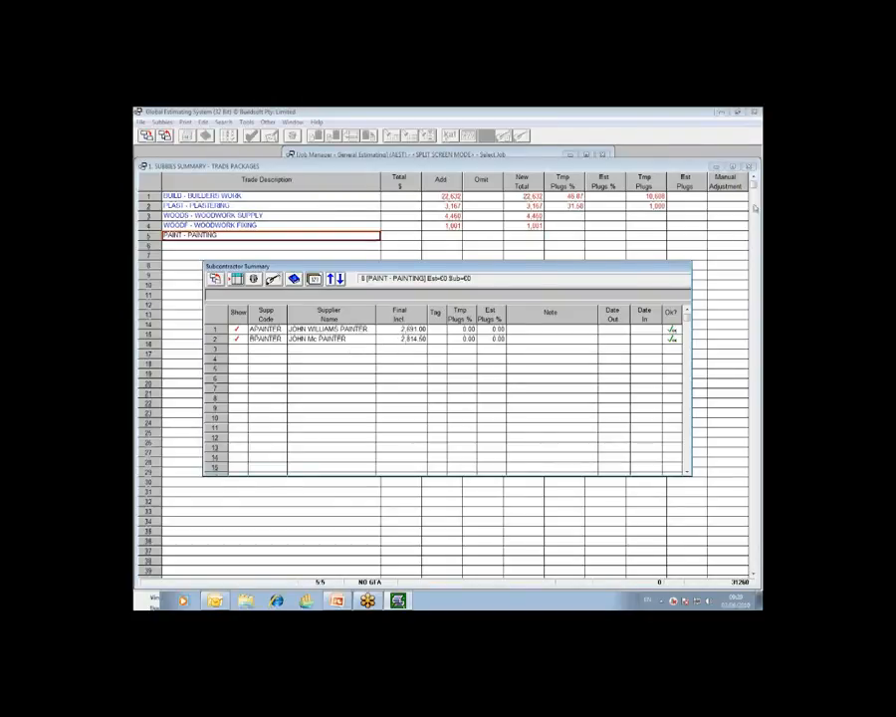
click(755, 207)
click(721, 243)
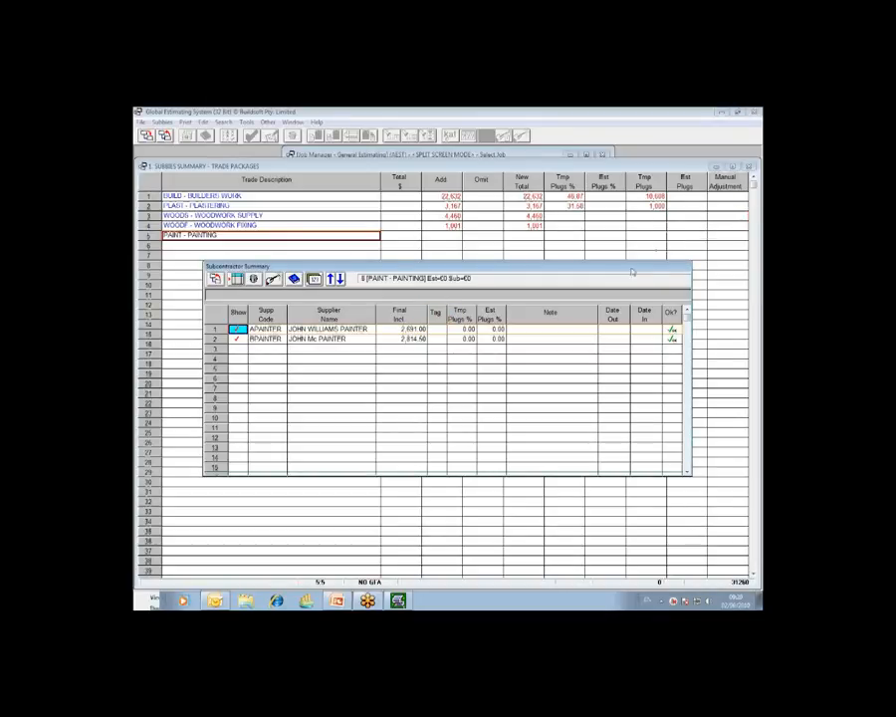
click(439, 329)
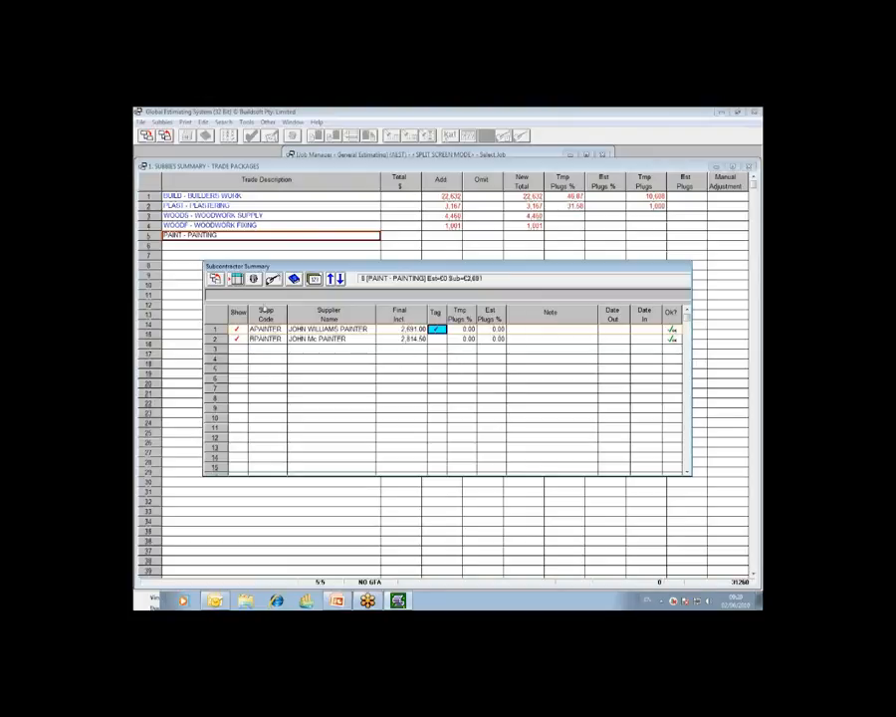
click(214, 278)
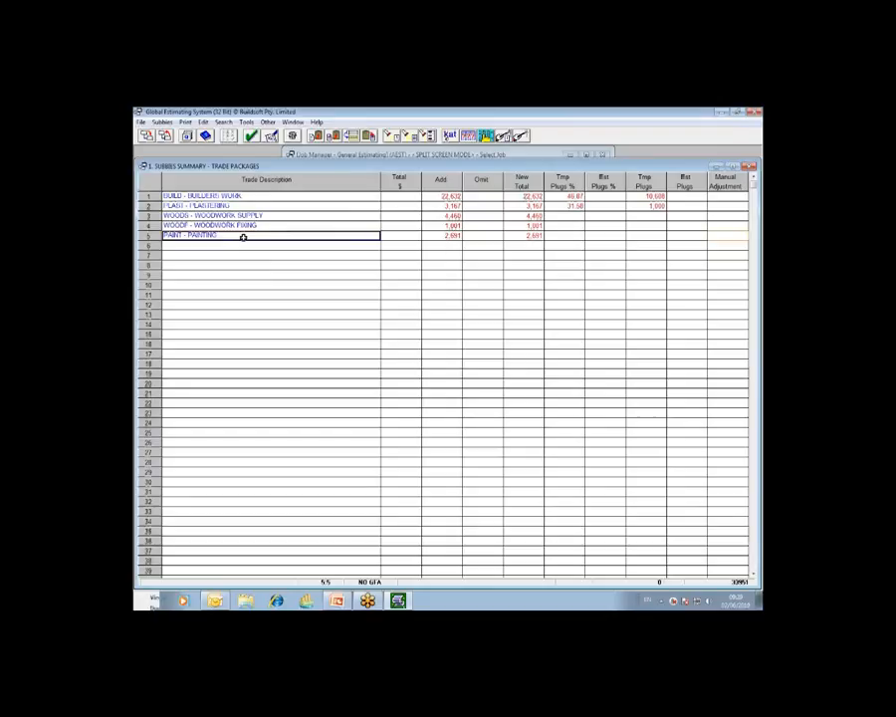
Step: Check the painters' tags in the painting subcontractor summary, and close it
click(186, 137)
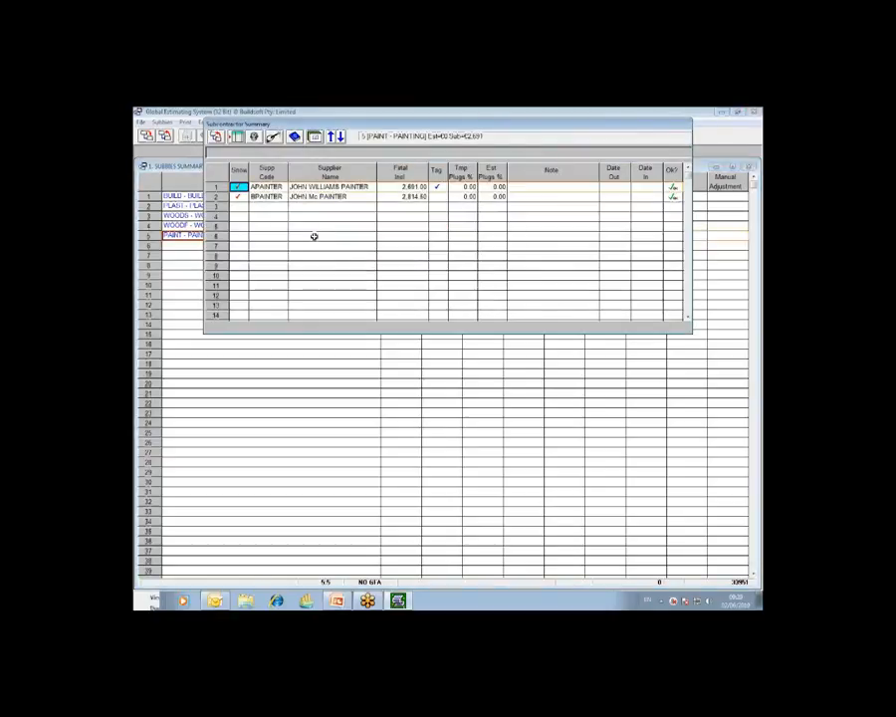
click(438, 197)
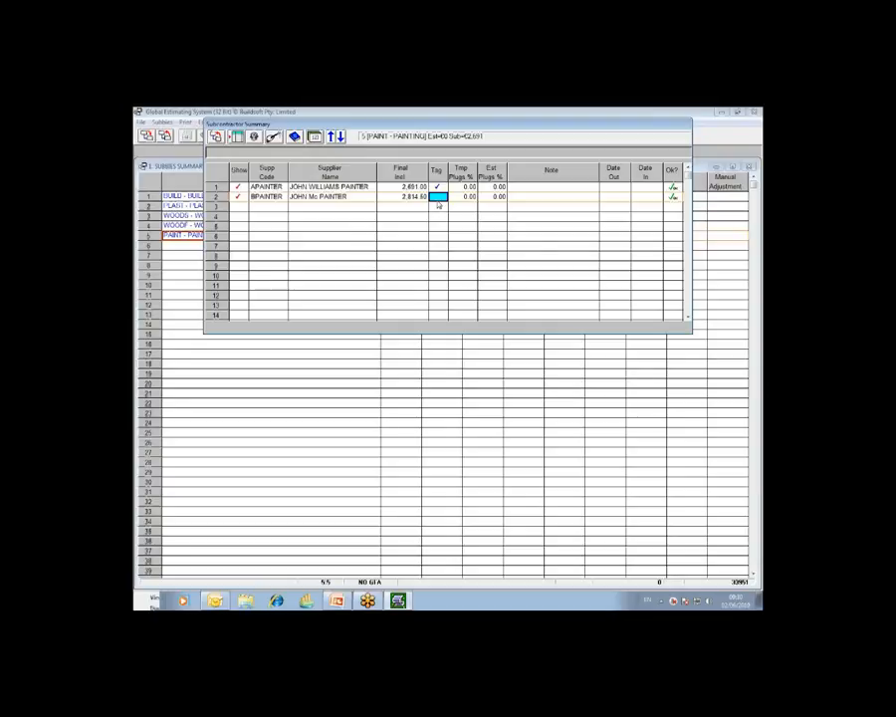
click(216, 138)
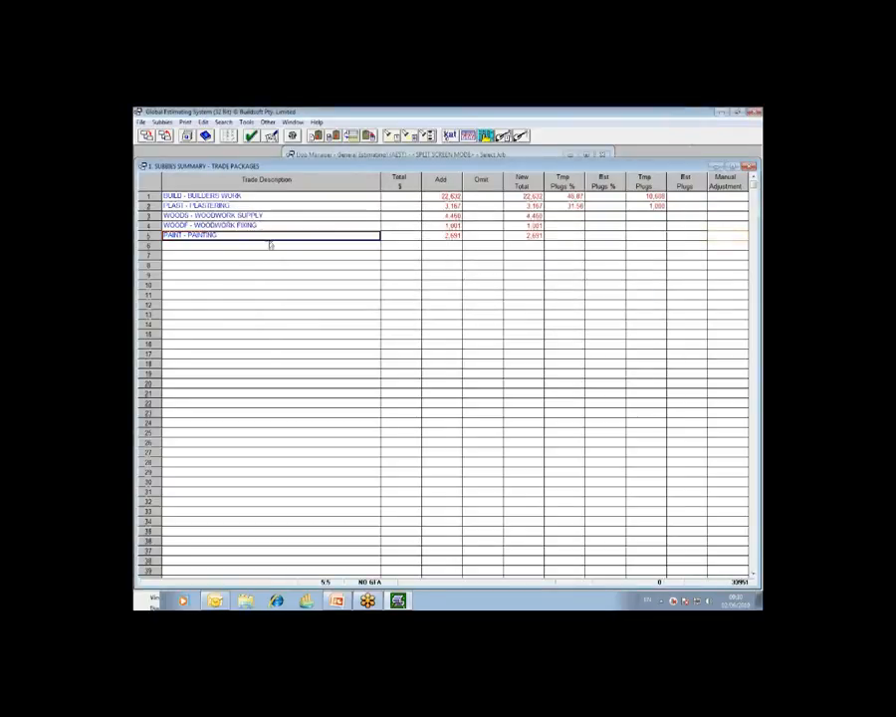
Step: Go through the trade packages in the summary, from BUILD - BUILDERS WORK to PAINT - PAINTING
click(249, 198)
click(246, 206)
click(248, 215)
click(248, 225)
click(250, 235)
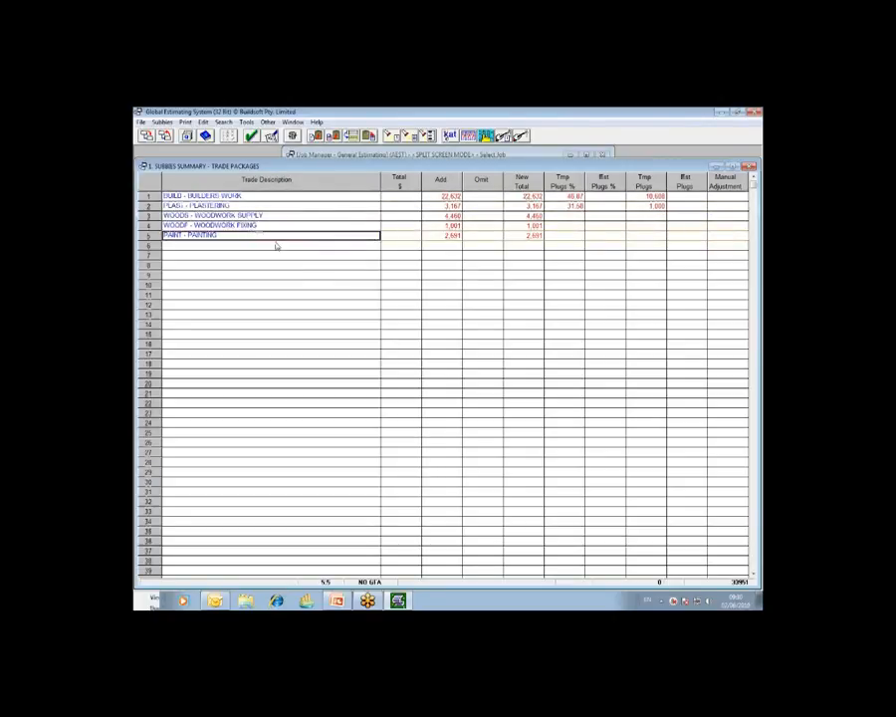
click(260, 198)
click(260, 205)
click(262, 215)
click(265, 225)
click(266, 235)
click(758, 207)
click(749, 220)
click(703, 321)
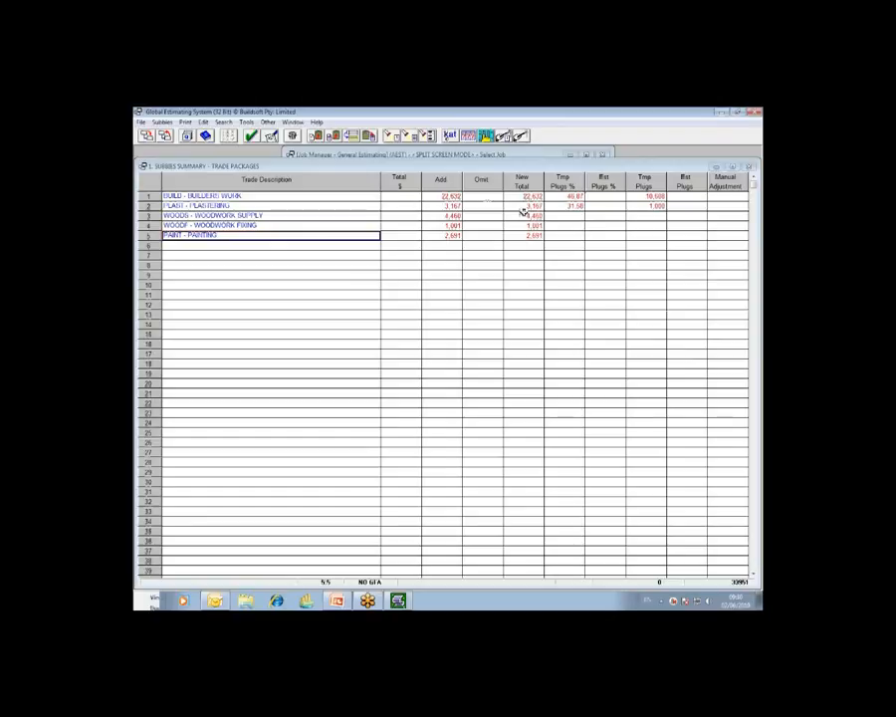
mouse_move(474, 200)
mouse_down()
mouse_move(442, 193)
mouse_move(456, 215)
mouse_move(444, 231)
mouse_move(456, 237)
mouse_up()
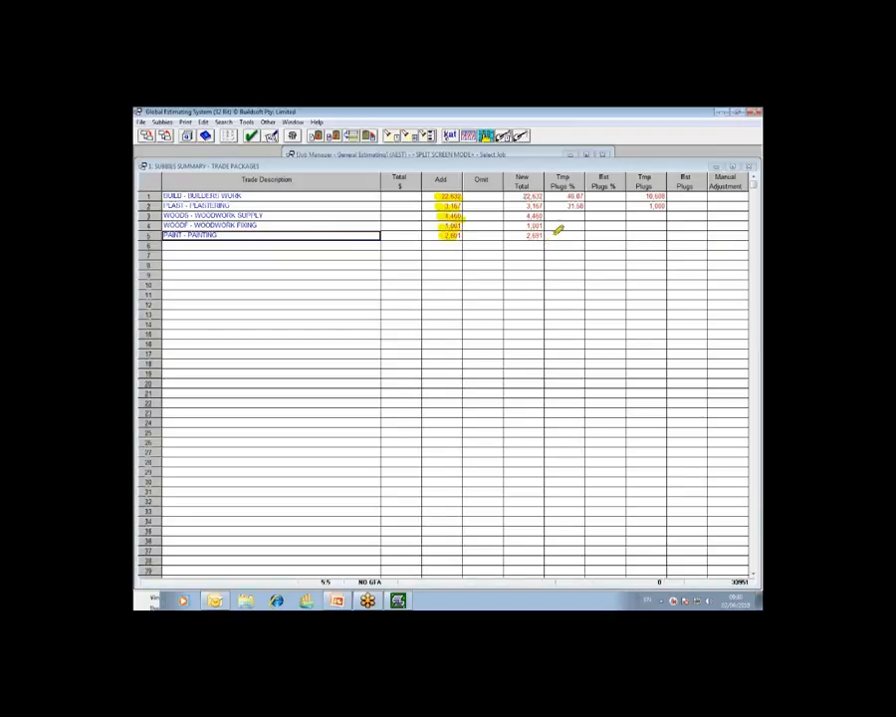
mouse_move(556, 177)
mouse_down()
mouse_move(663, 196)
mouse_move(737, 192)
mouse_up()
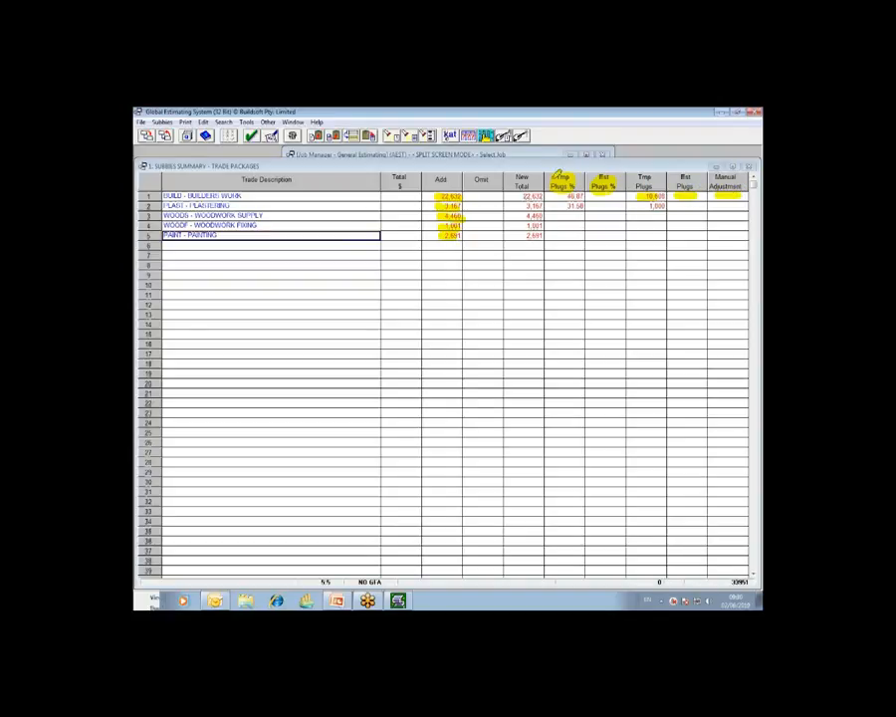
drag(571, 196, 579, 205)
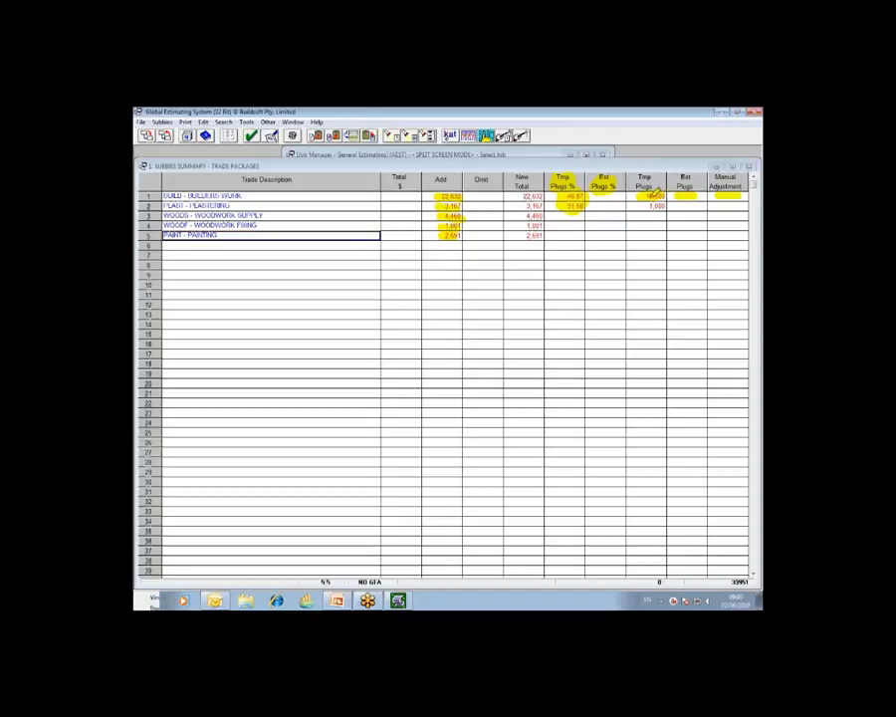
key(Escape)
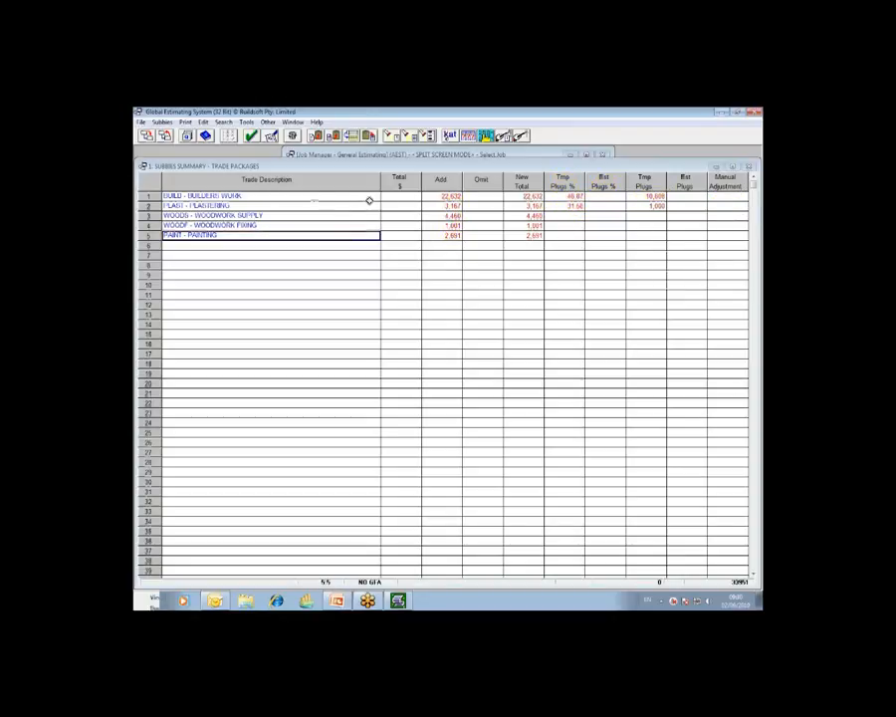
Step: Open the item breakup of the BUILD - BUILDERS WORK trade and select subcontractor [A]'s rate for item 13B
click(259, 197)
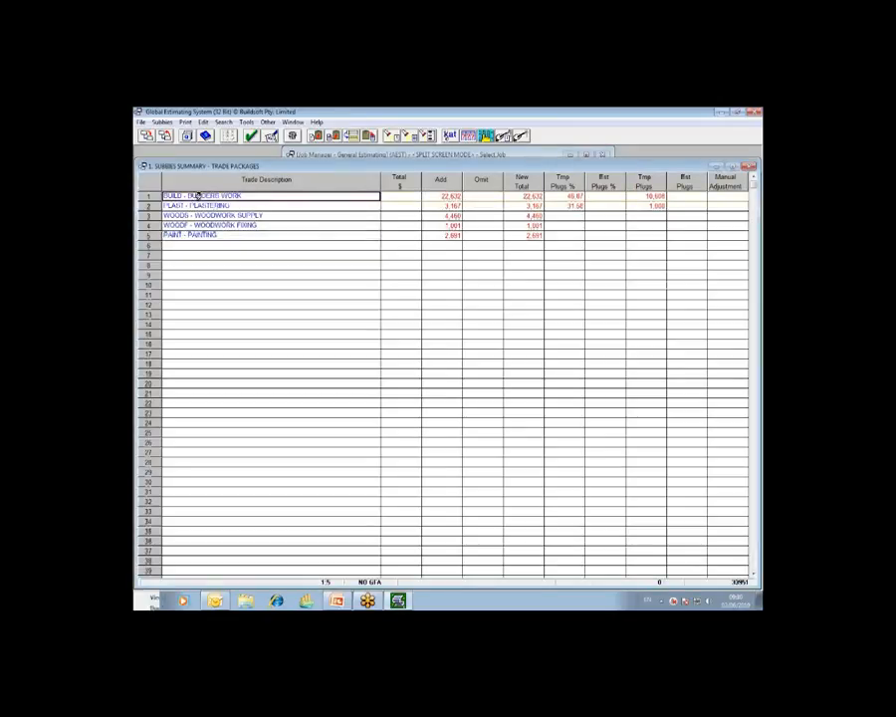
click(147, 137)
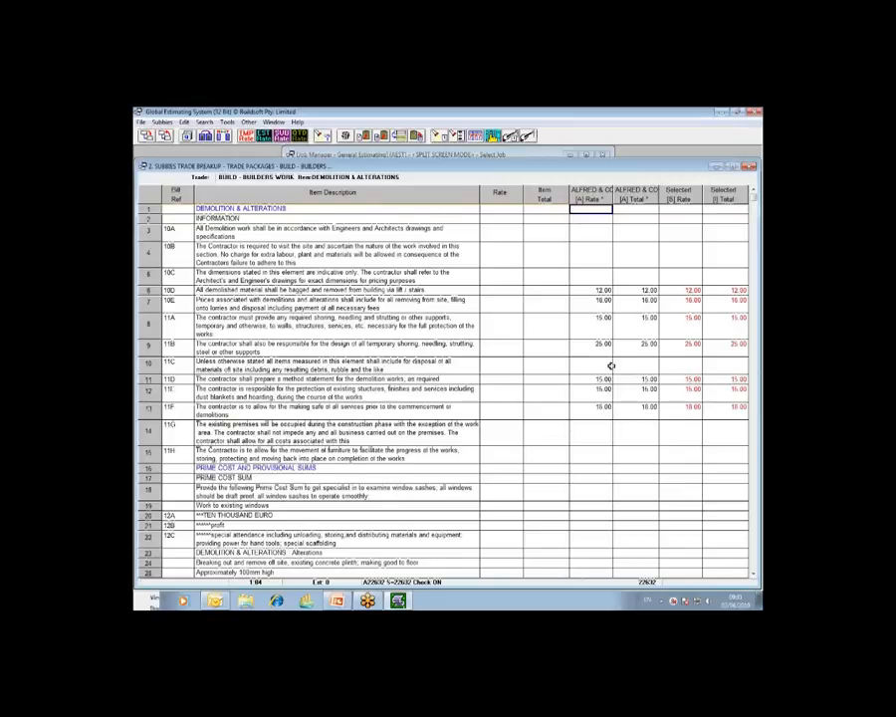
scroll(611, 366, down, 4)
scroll(612, 367, down, 3)
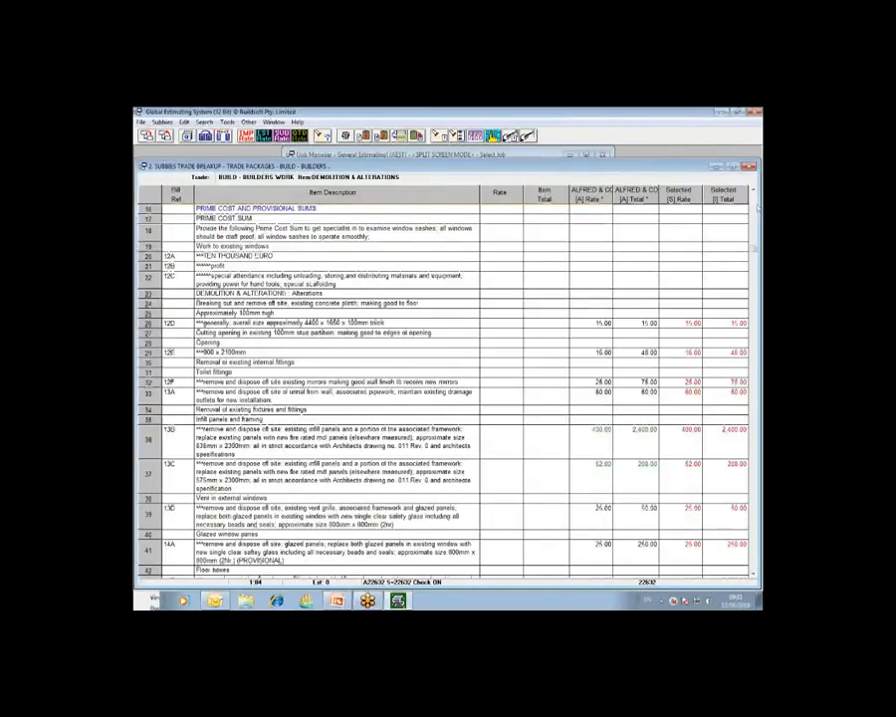
click(759, 208)
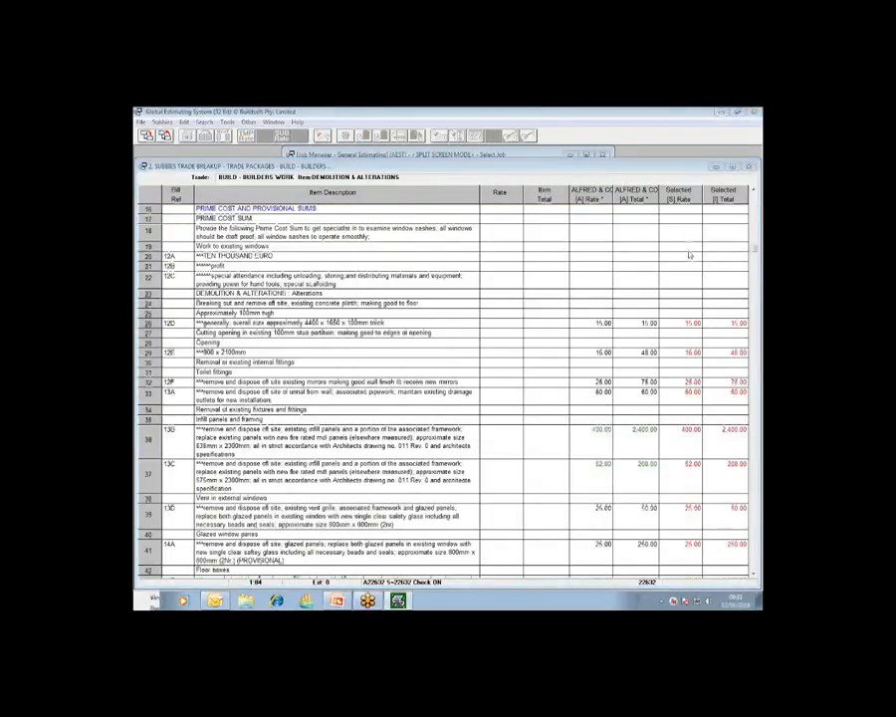
click(636, 430)
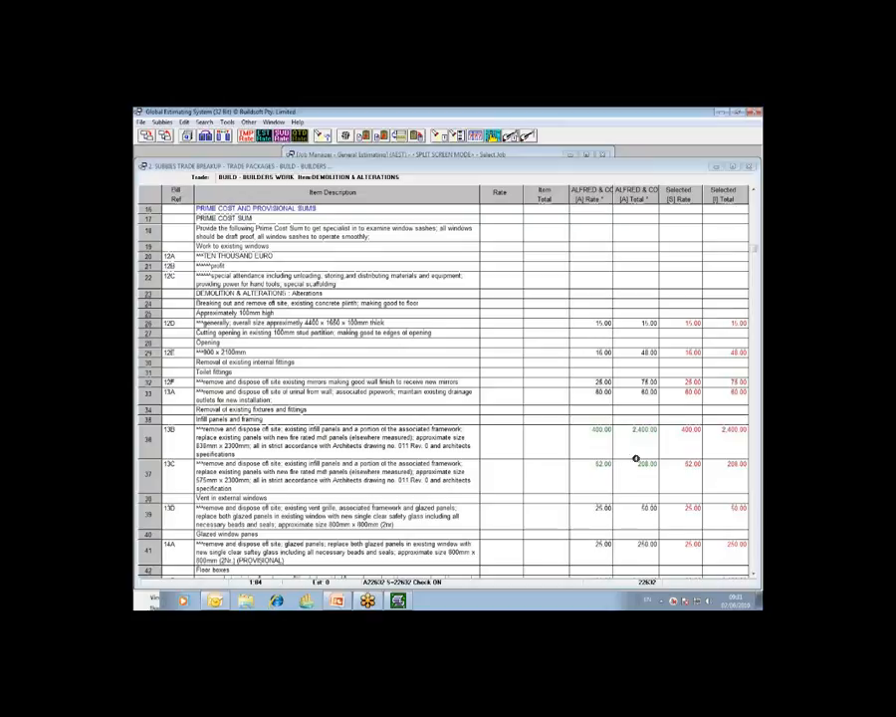
click(598, 435)
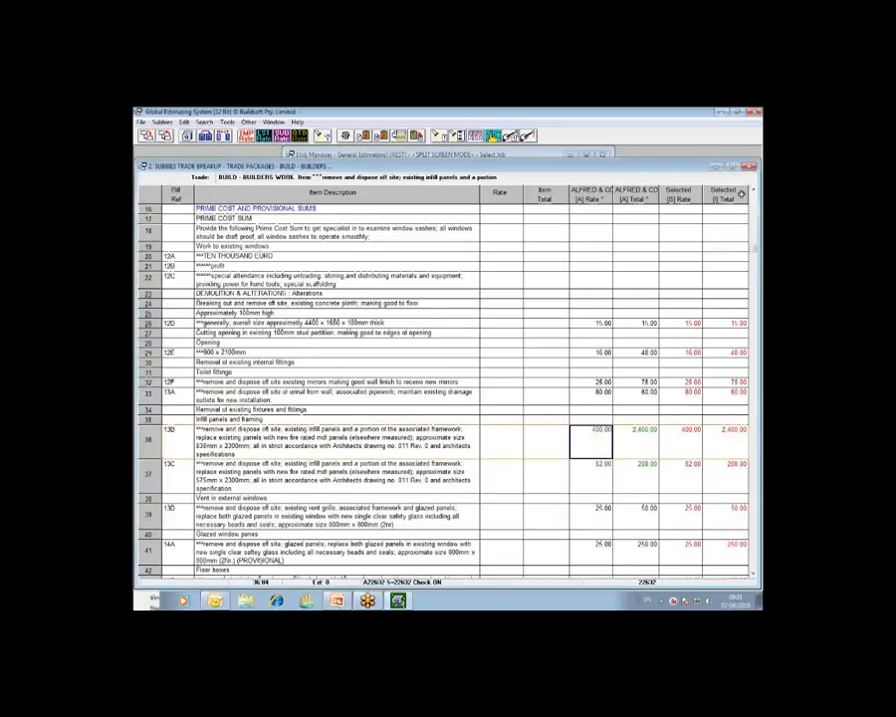
Step: Mark subcontractor [A]'s rate for item 13A as a temporary plug, and return to the trade packages summary
click(758, 203)
click(721, 243)
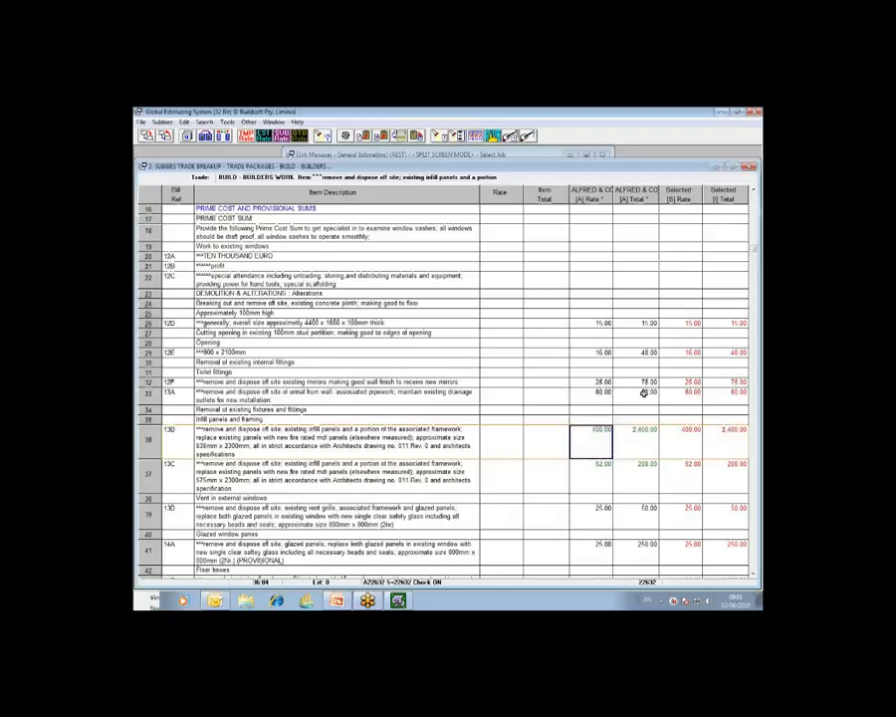
click(602, 394)
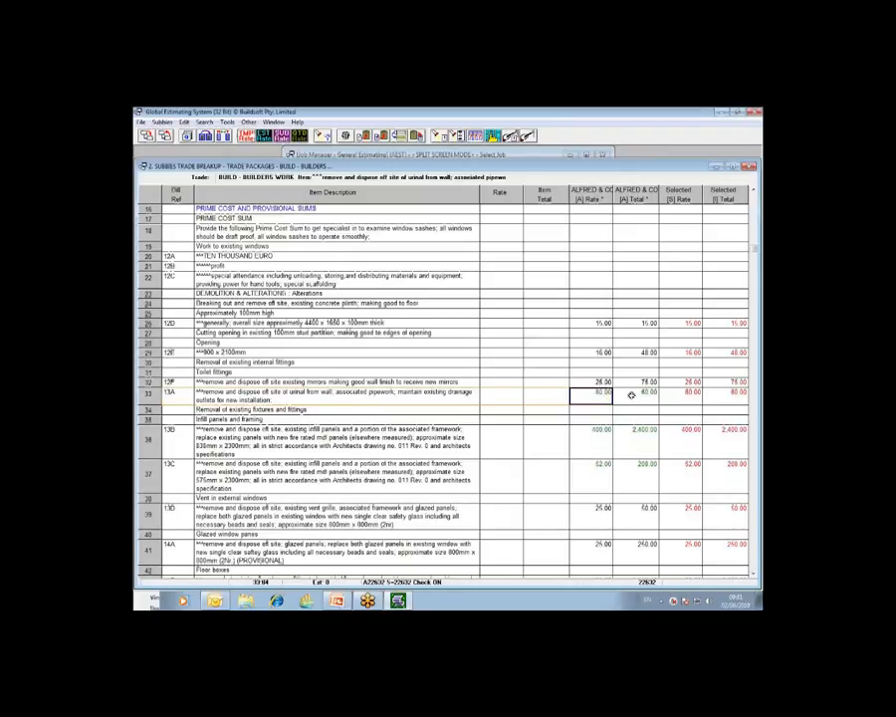
click(165, 136)
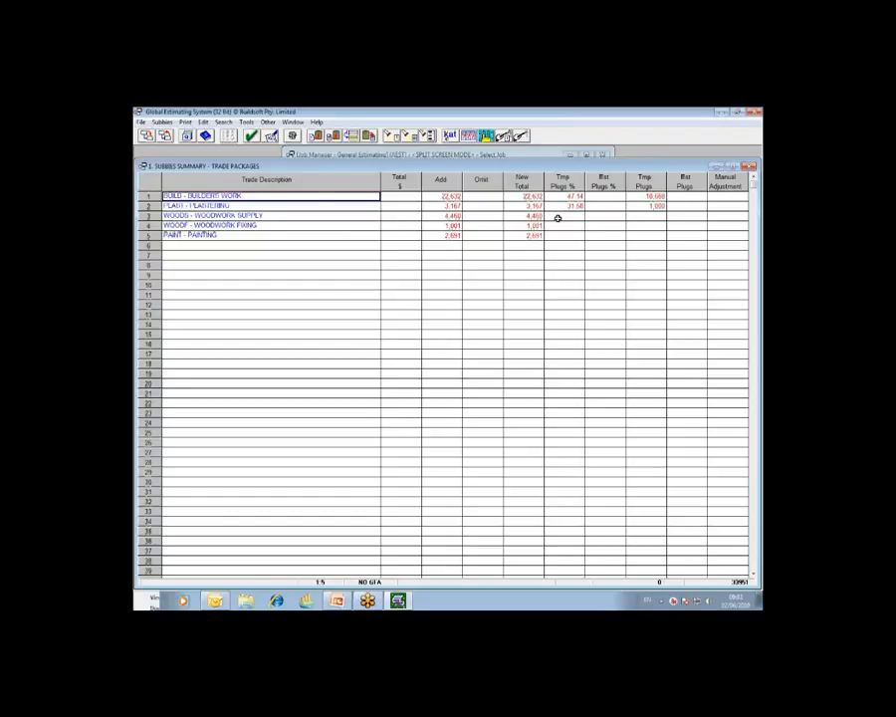
Step: Review each trade package in the summary, from PLAST - PLASTERING to PAINT - PAINTING and again from BUILD - BUILDERS WORK
click(306, 207)
click(307, 217)
click(306, 225)
click(307, 236)
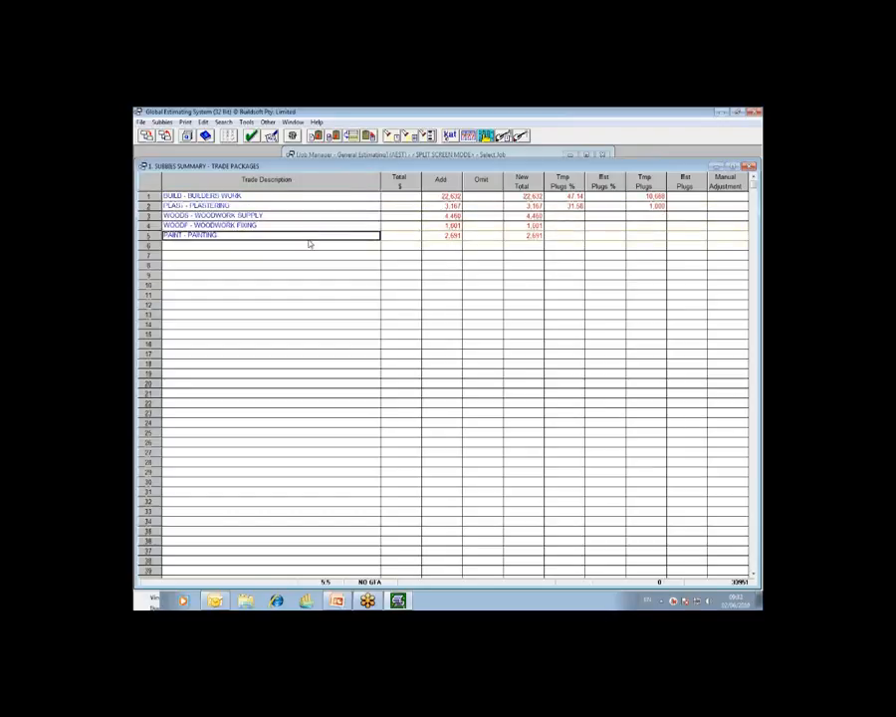
click(258, 196)
click(258, 206)
click(258, 216)
click(258, 225)
click(259, 234)
click(753, 207)
click(682, 316)
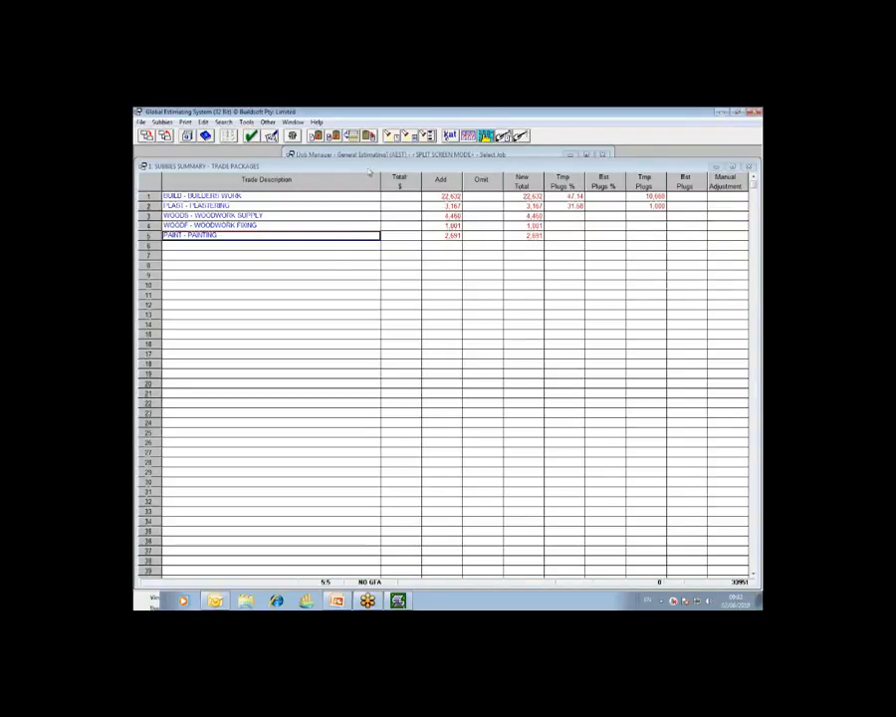
Step: Close the crashed estimating program, restart it, and reopen the TRADE PACKAGES job
click(269, 138)
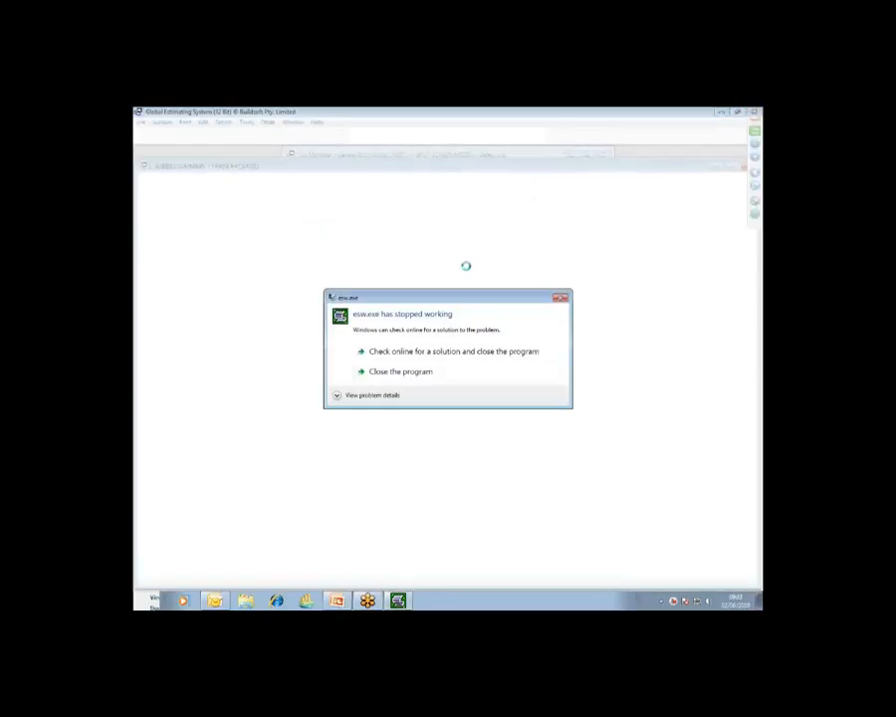
click(434, 375)
double_click(150, 510)
click(448, 390)
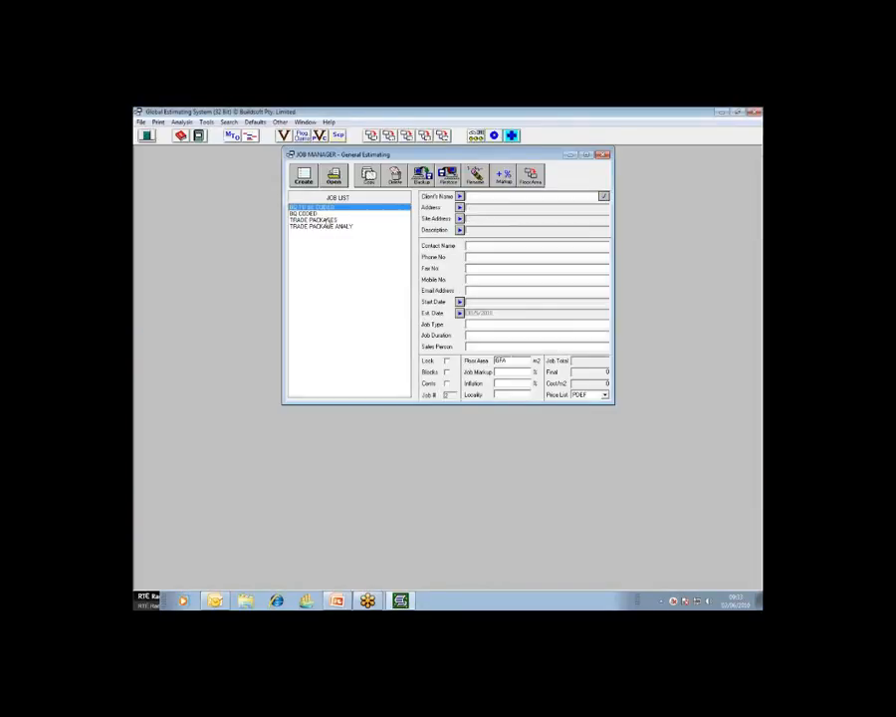
click(334, 175)
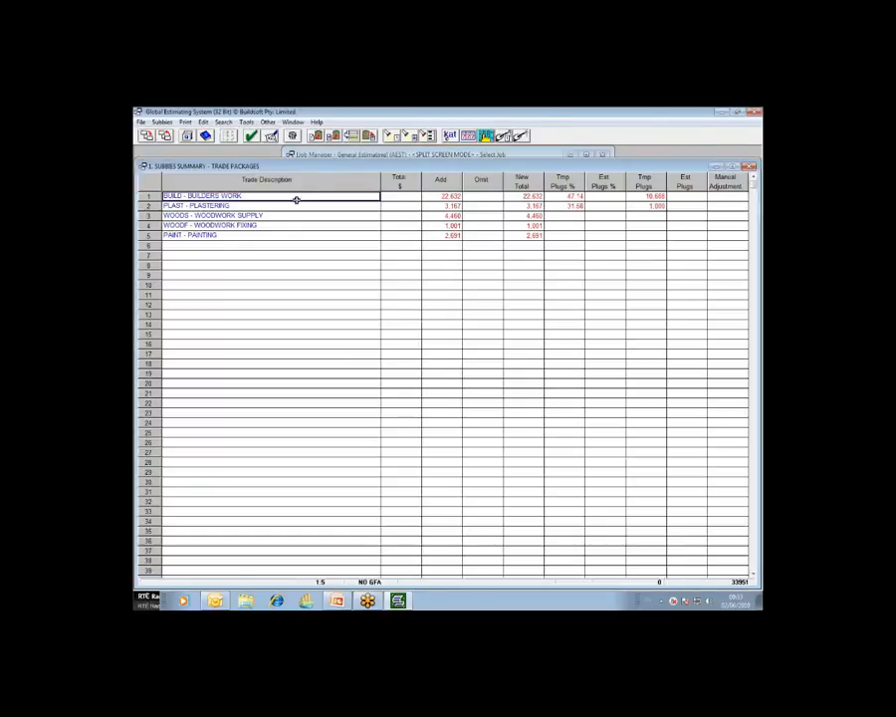
Step: Form the new estimate from the TRADE PACKAGES and BQ CODED jobs, naming the new job BQ FINAL
click(253, 140)
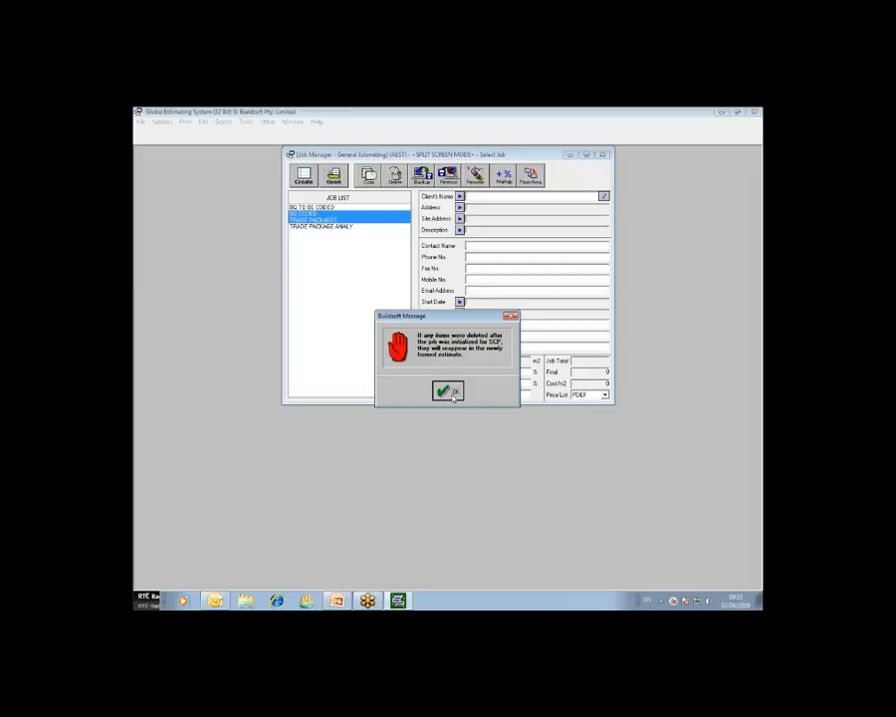
click(448, 393)
click(463, 342)
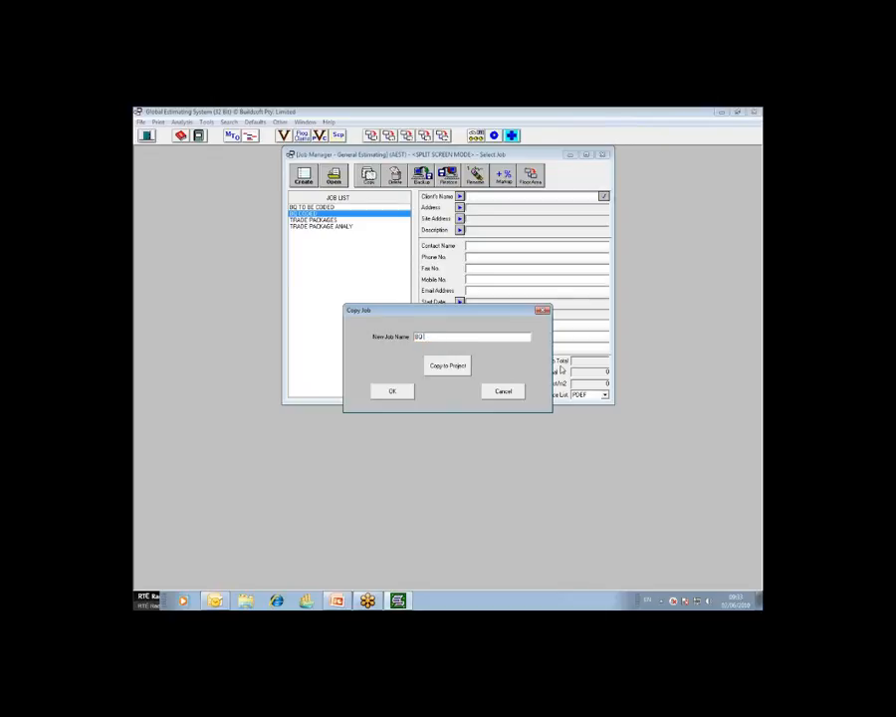
text(F)
click(393, 391)
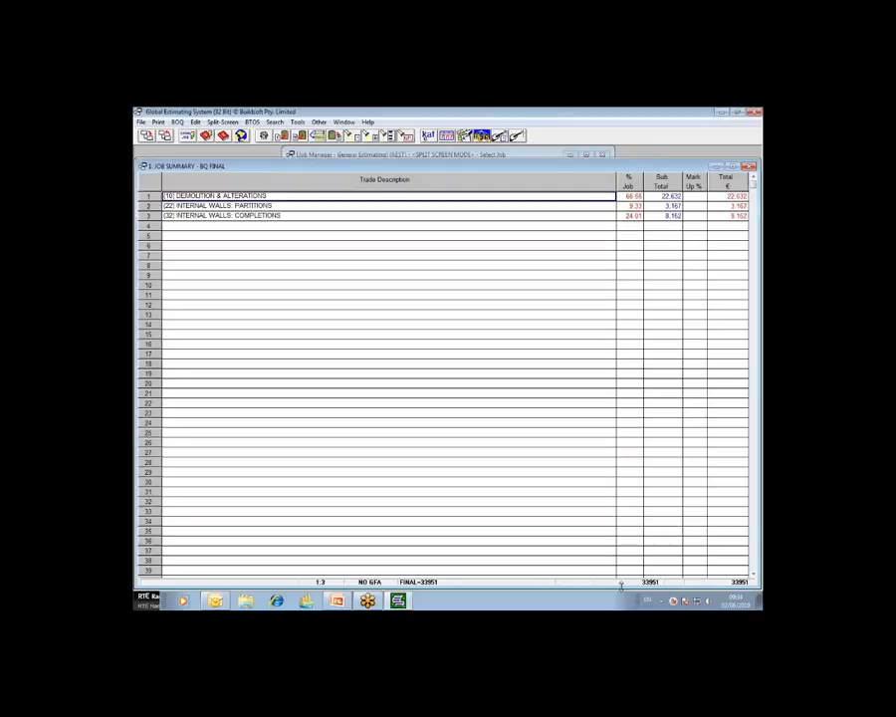
Step: Examine the trades and their totals in the BQ FINAL job summary
click(754, 206)
click(682, 204)
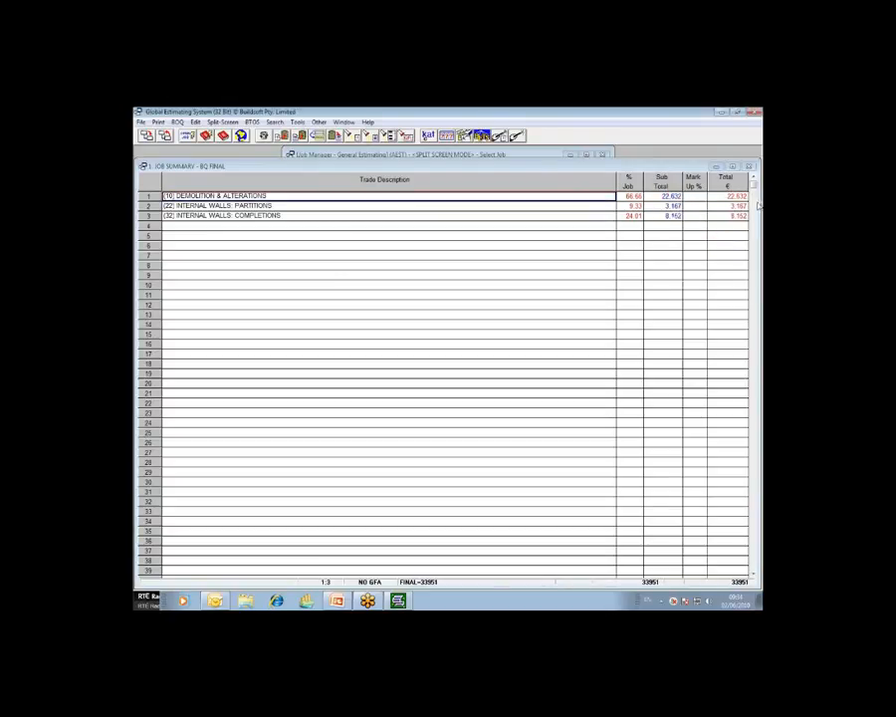
click(231, 215)
click(230, 196)
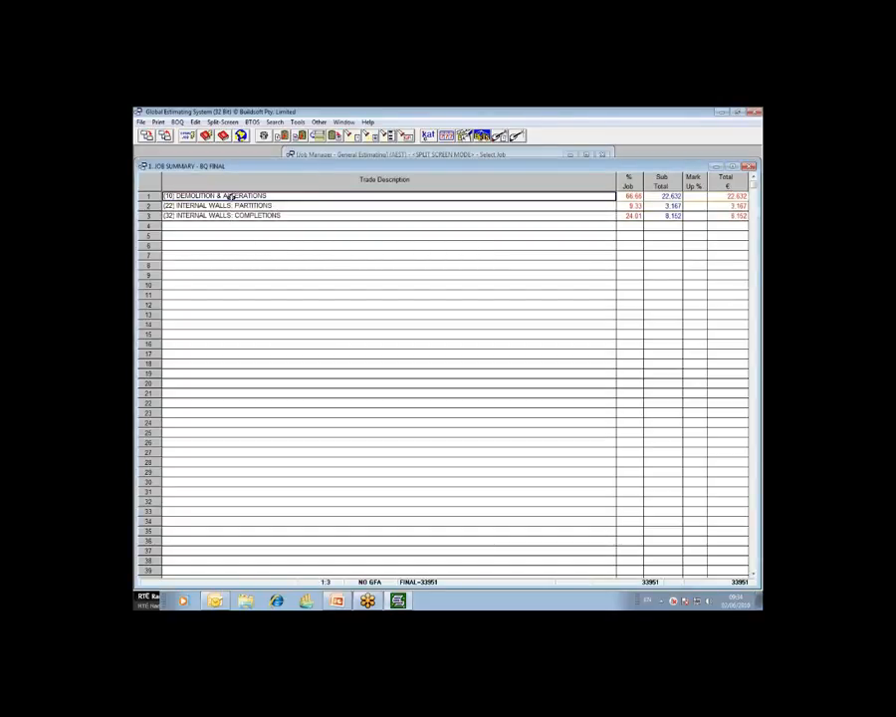
Step: Open the (10) DEMOLITION & ALTERATIONS trade, check the rates of items 10D to 11F, and return to the job summary
double_click(230, 196)
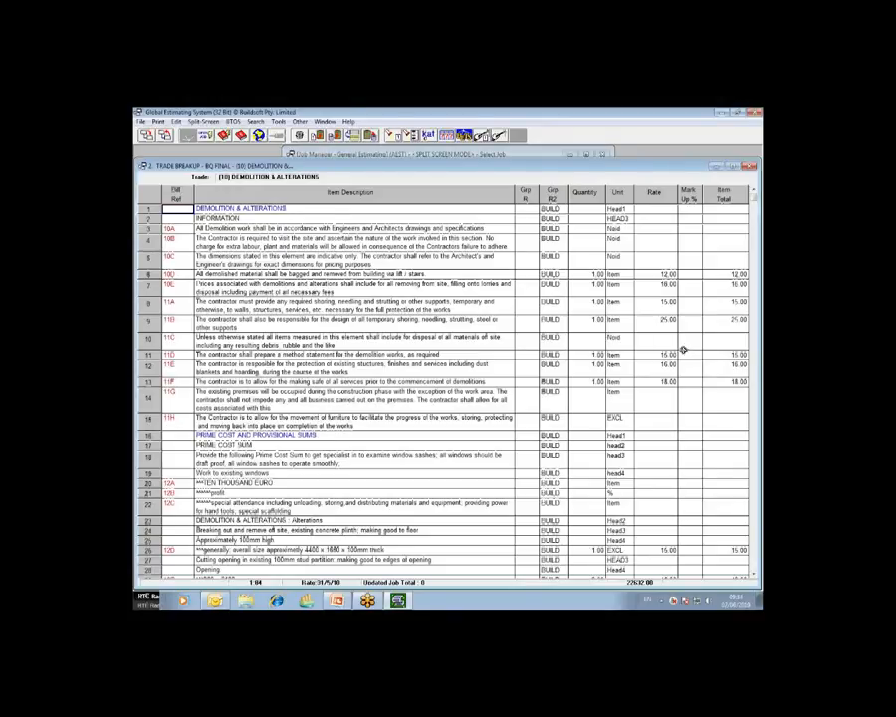
click(666, 275)
click(669, 287)
click(667, 302)
click(668, 319)
click(668, 354)
click(669, 366)
click(669, 382)
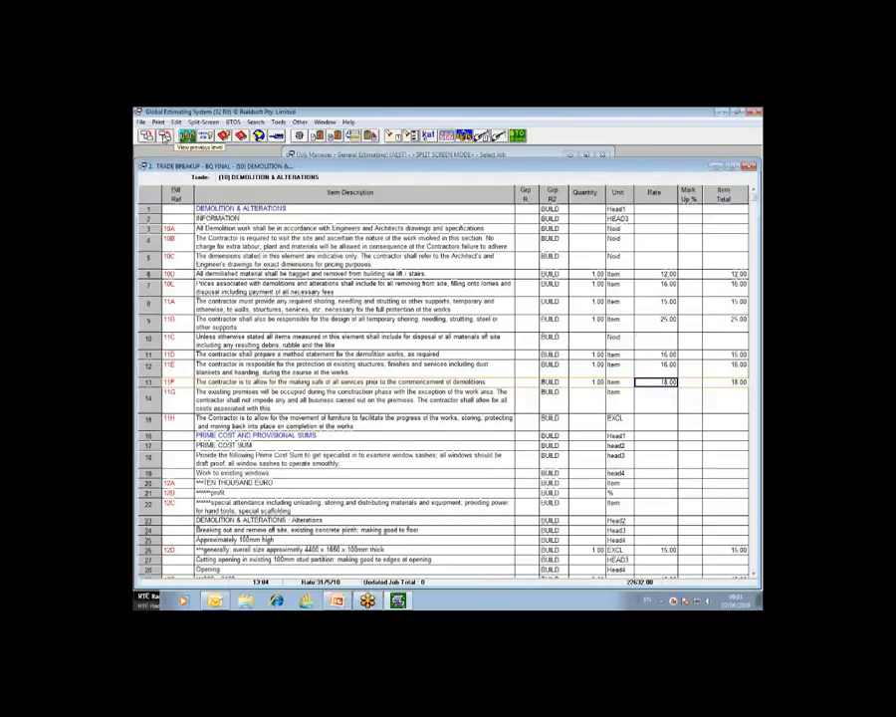
click(186, 137)
Step: Open the (32) INTERNAL WALLS: COMPLETIONS trade and the rate breakup of item 33A
click(189, 215)
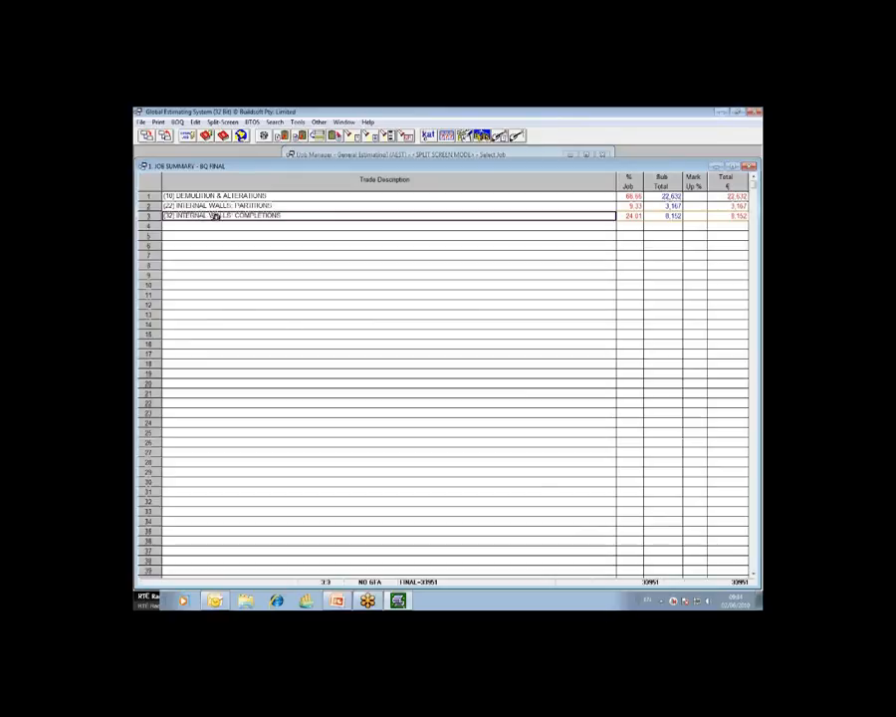
double_click(258, 218)
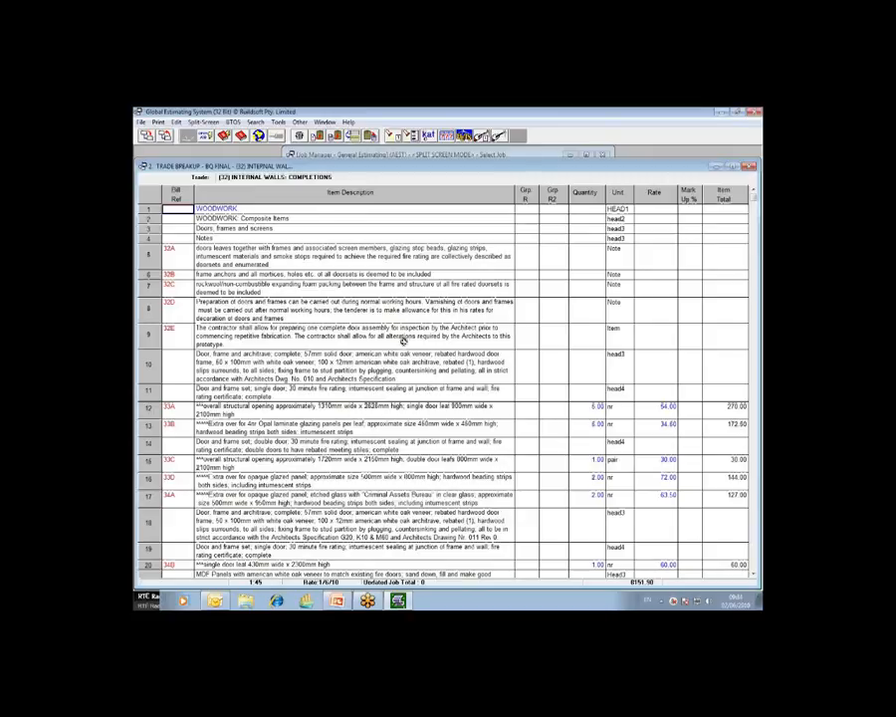
click(667, 409)
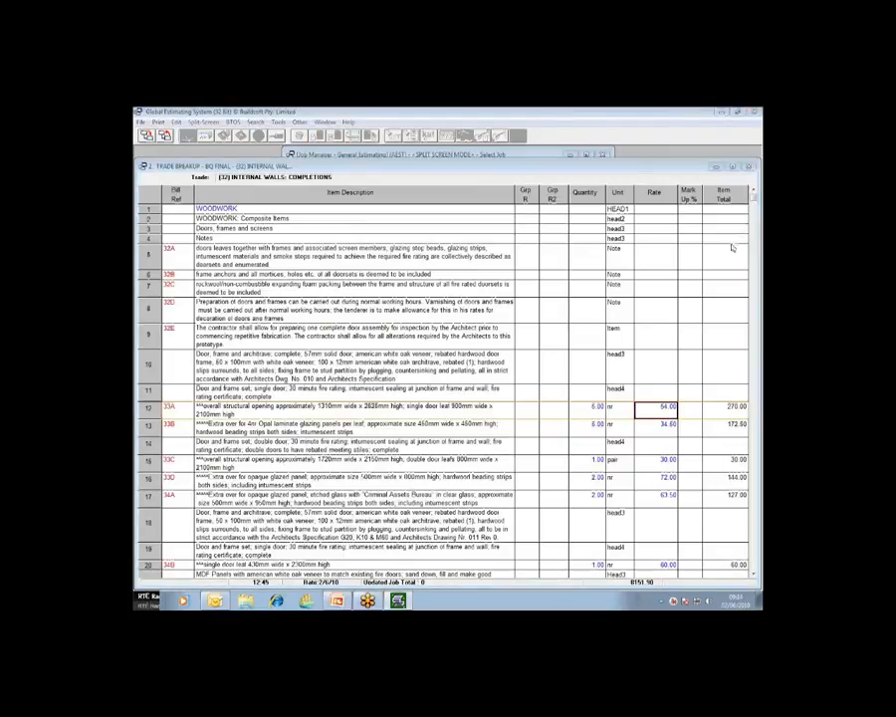
click(664, 409)
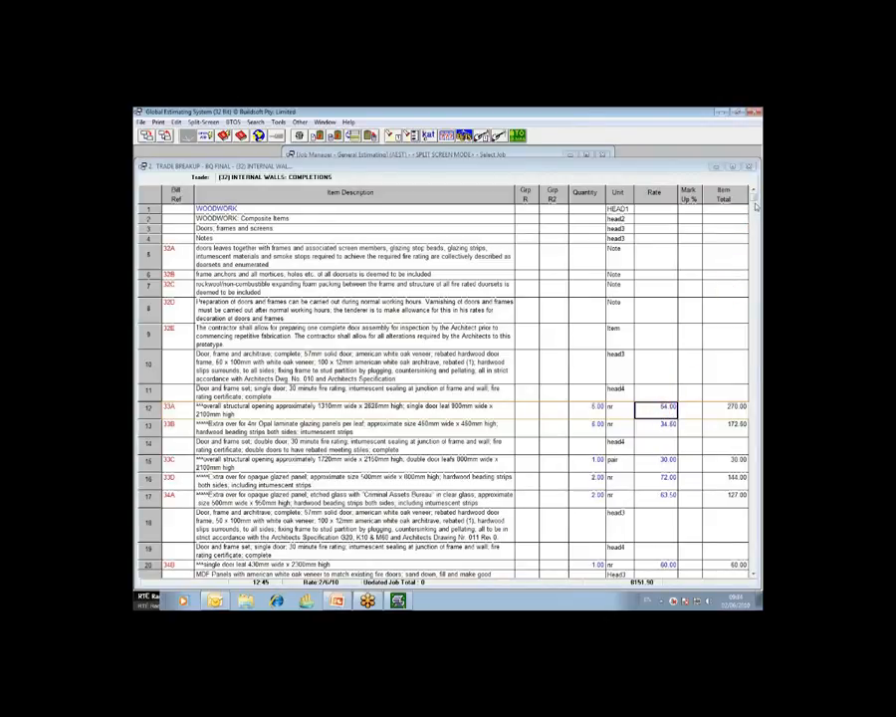
click(666, 409)
double_click(666, 410)
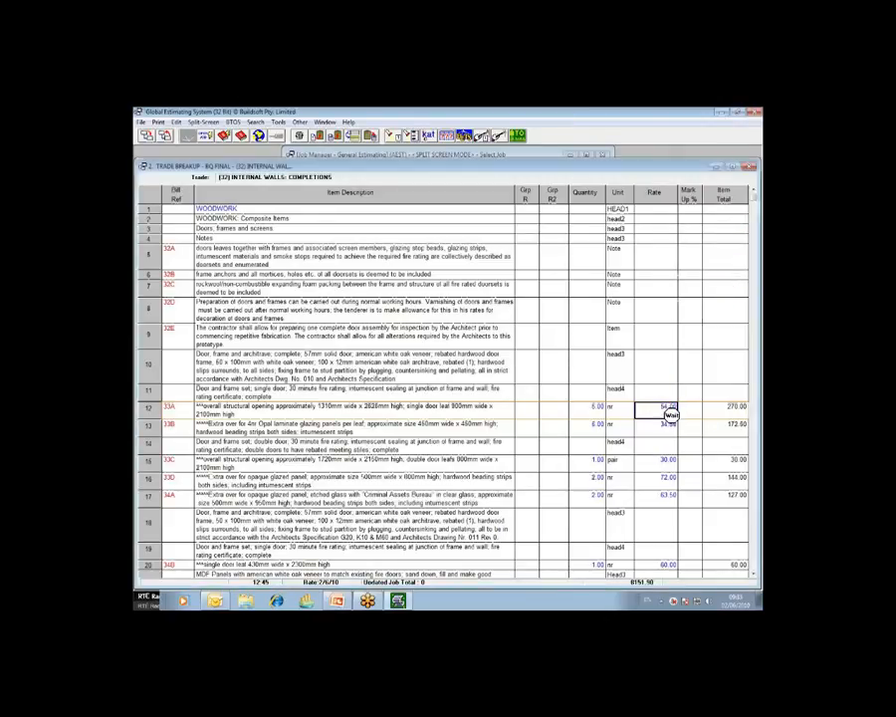
Step: Check the WOODS and WOODF group codes and rates in item 33A's rate breakup, and return to the trade breakup
click(519, 223)
click(520, 231)
click(520, 222)
click(521, 231)
click(521, 222)
click(522, 231)
click(663, 223)
click(666, 231)
click(665, 222)
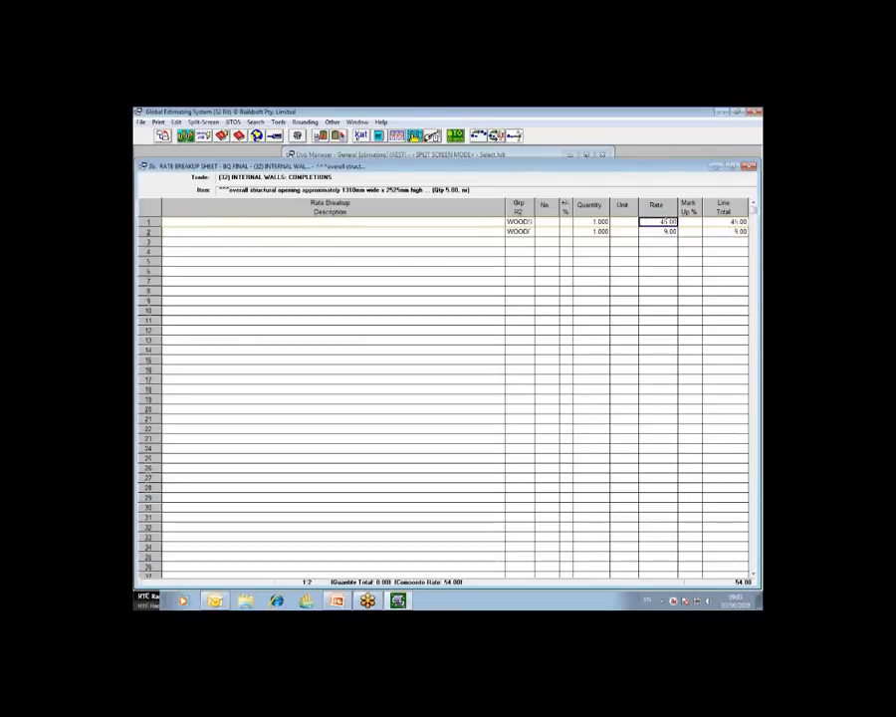
click(657, 232)
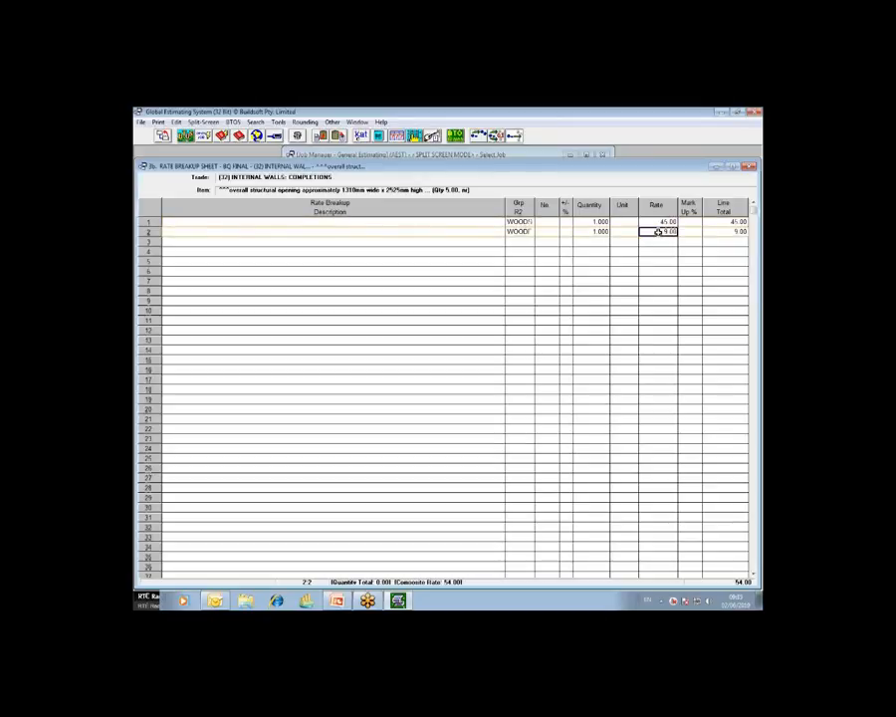
click(165, 138)
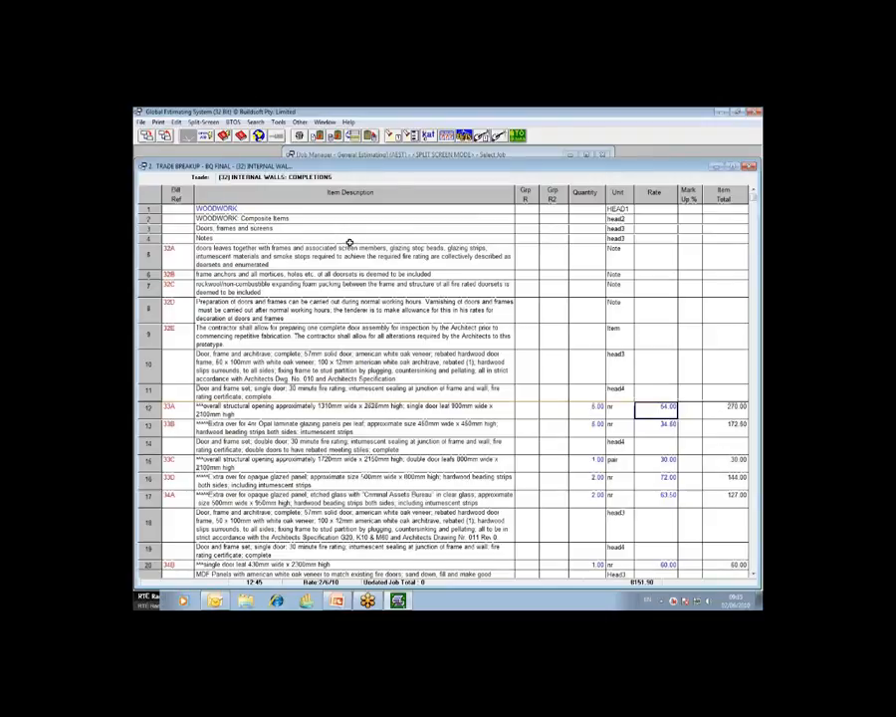
Step: Look through the remaining woodwork items and select the rate of item 37F
scroll(421, 283, down, 1)
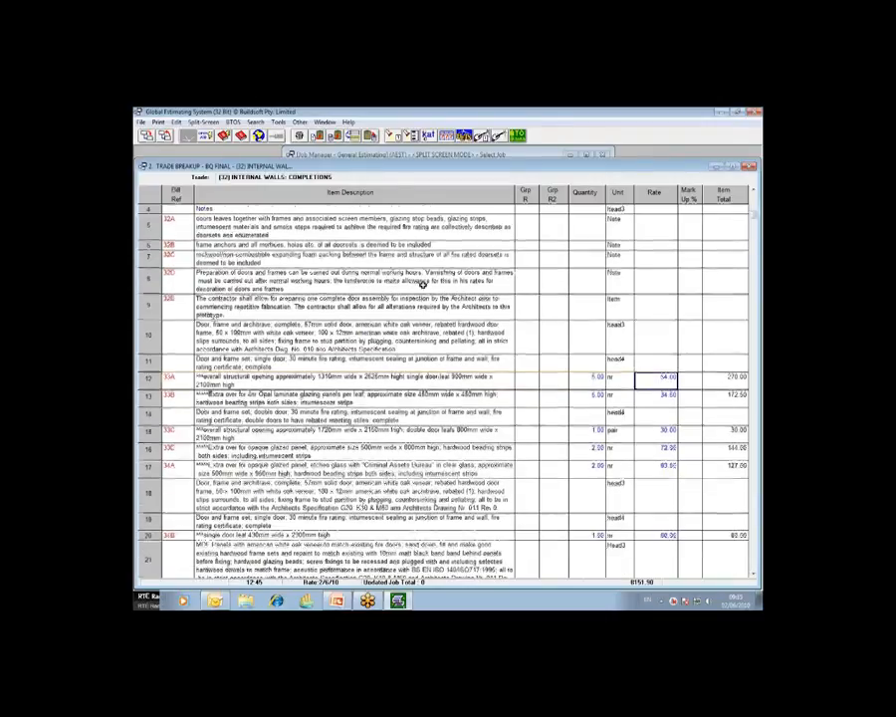
scroll(422, 284, down, 4)
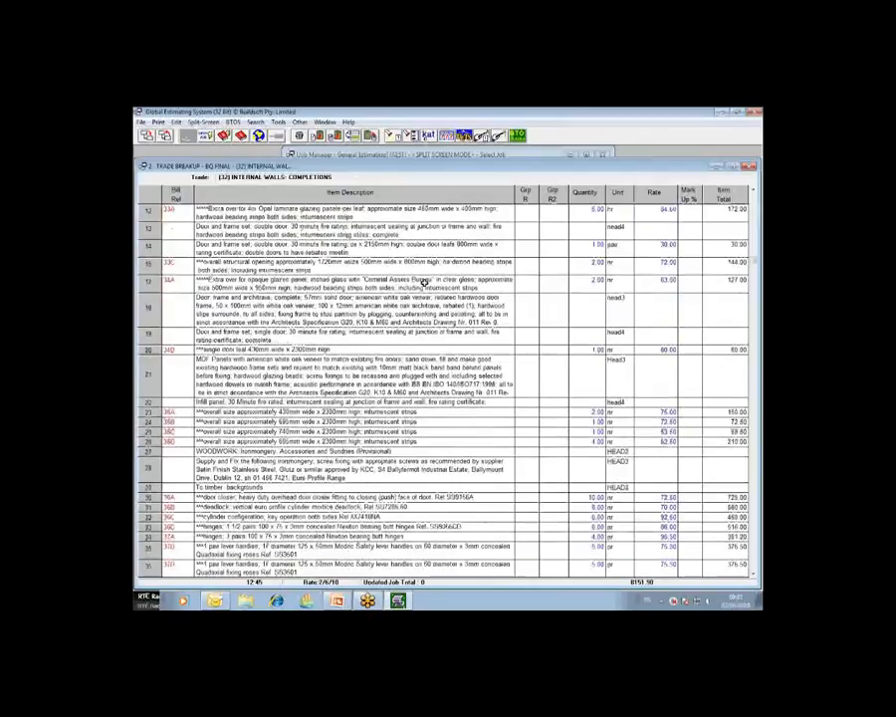
scroll(423, 284, down, 4)
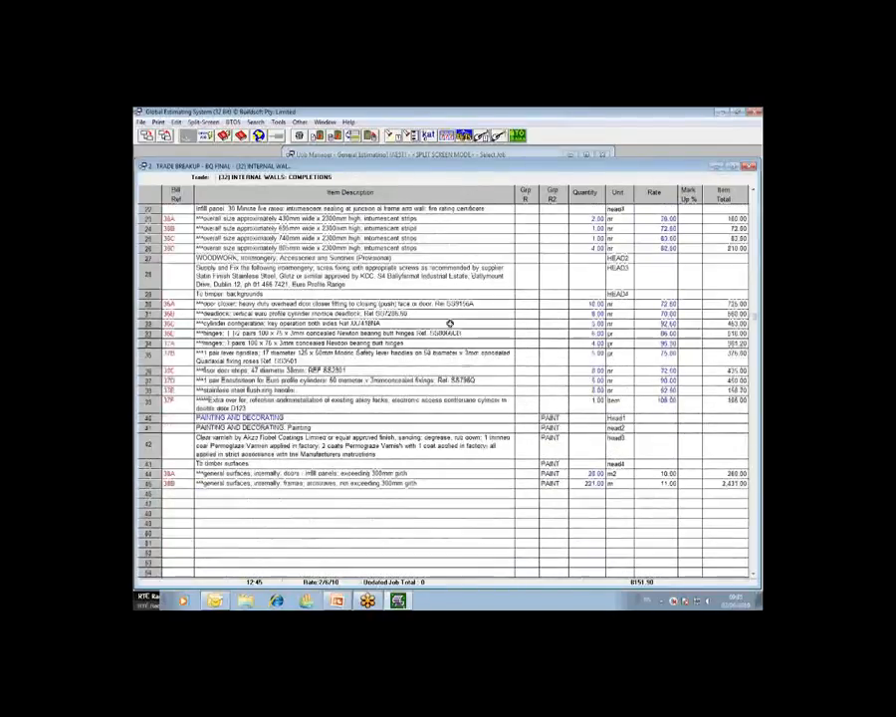
click(661, 402)
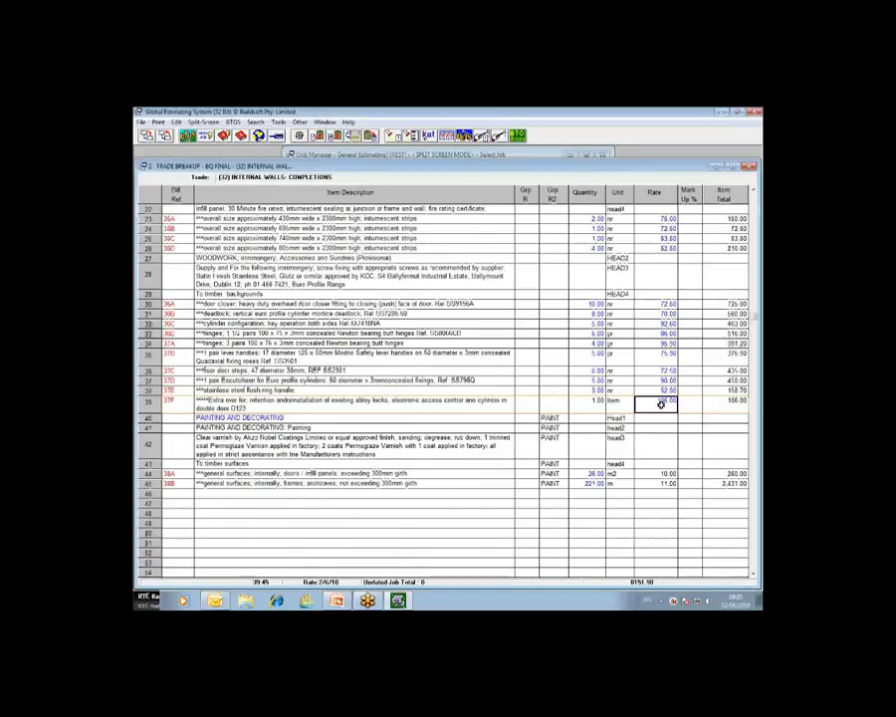
Step: Check the PAINT group codes of the painting items and the rates of 38A and 38B, and return to the job summary
click(555, 419)
click(559, 428)
click(557, 444)
click(554, 465)
click(555, 475)
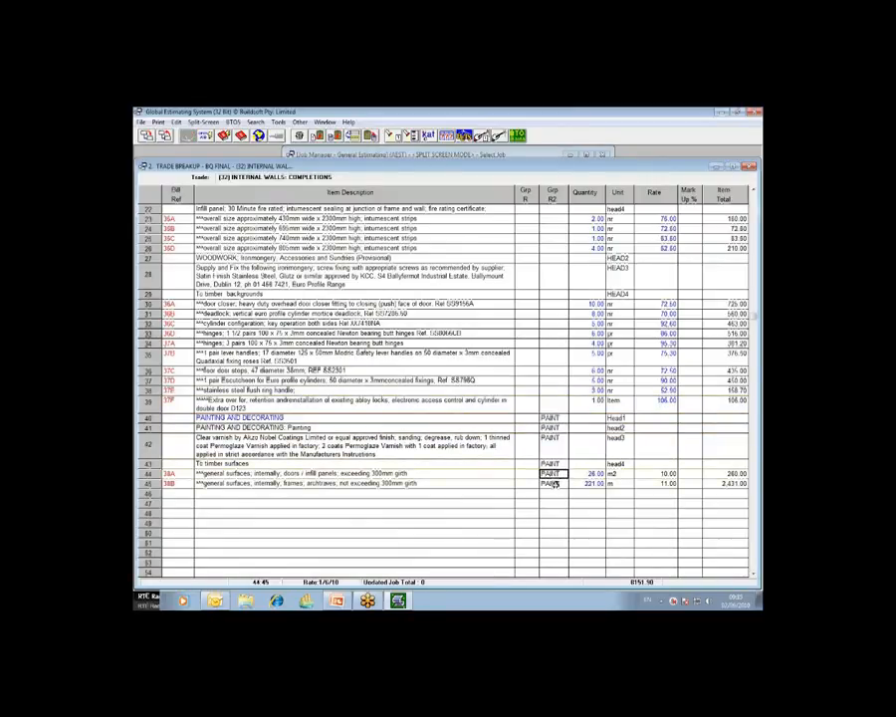
click(666, 476)
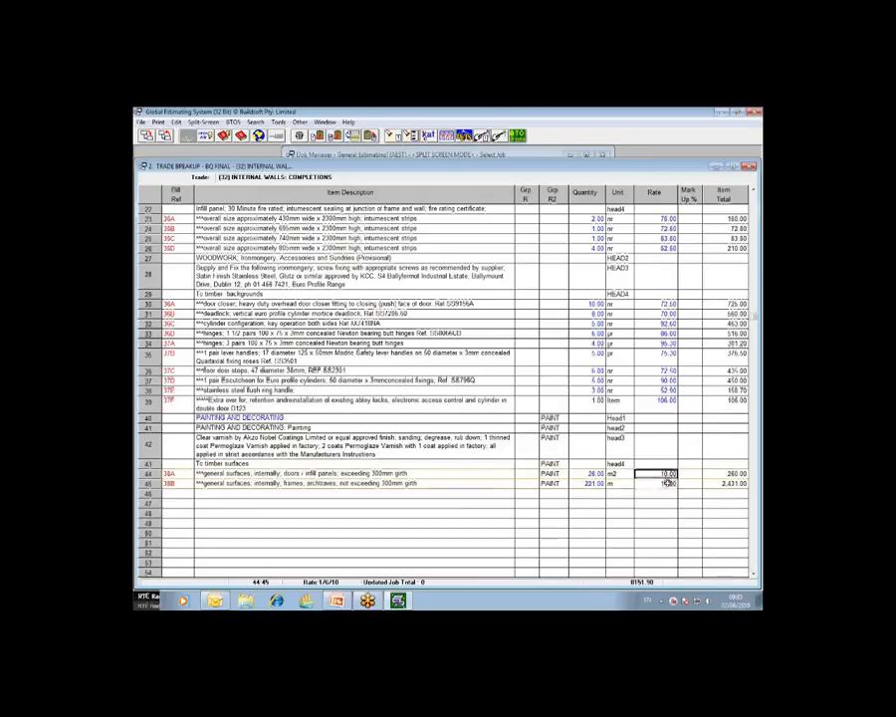
click(668, 483)
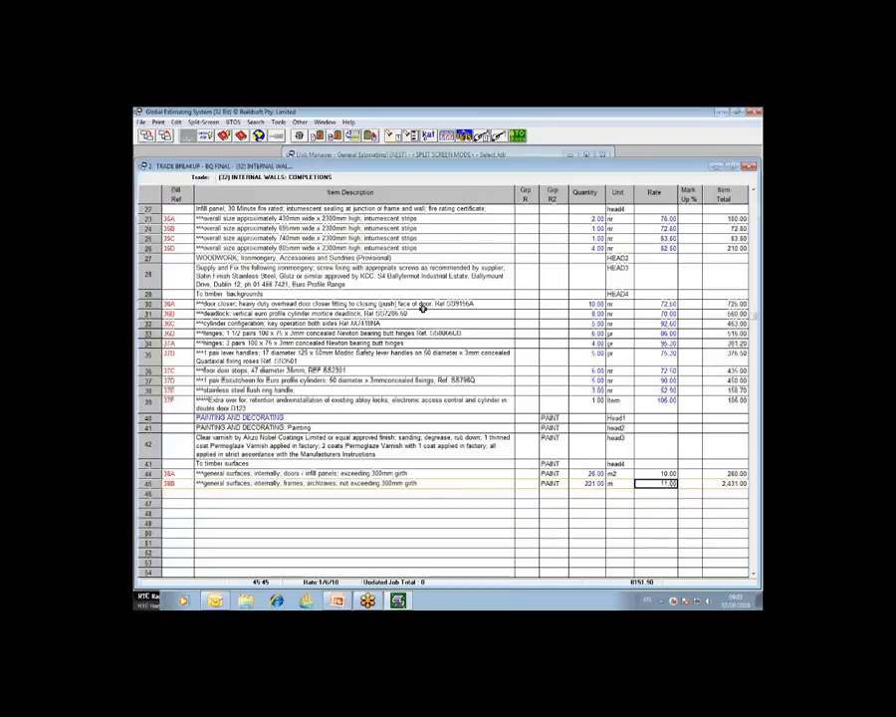
click(165, 136)
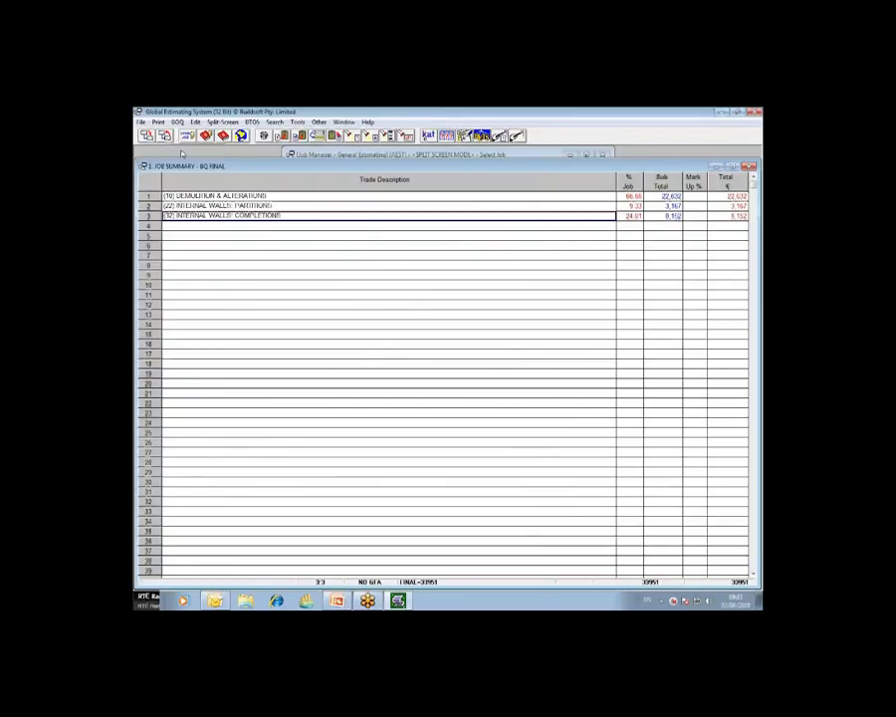
click(756, 114)
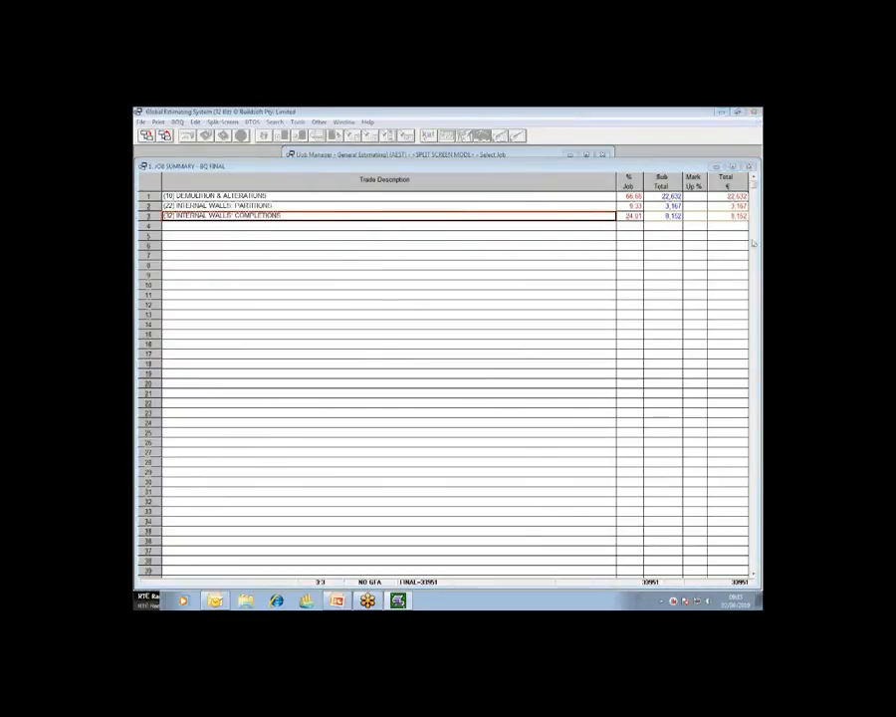